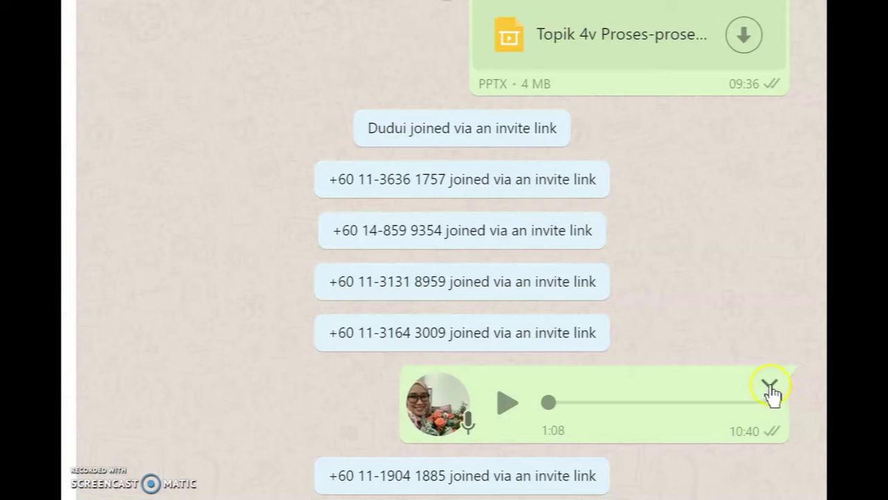
Download the 1:08 voice message sent at 10:40 in the chat and save it to the sound folder.
{"action": "left_click", "coordinate": [770, 386]}
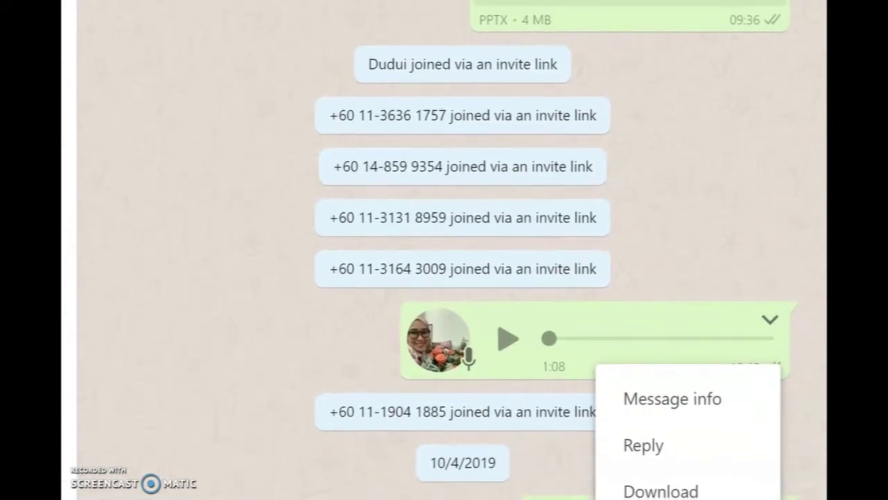
{"action": "left_click", "coordinate": [684, 489]}
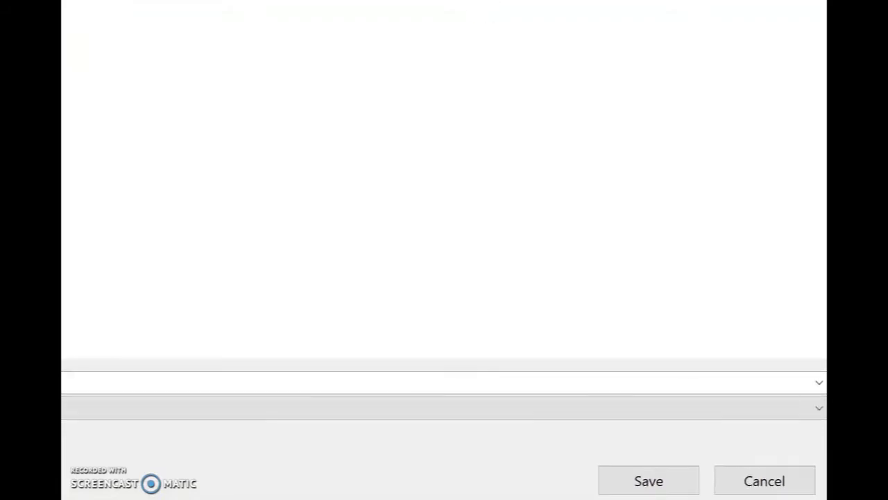
{"action": "left_click", "coordinate": [658, 482]}
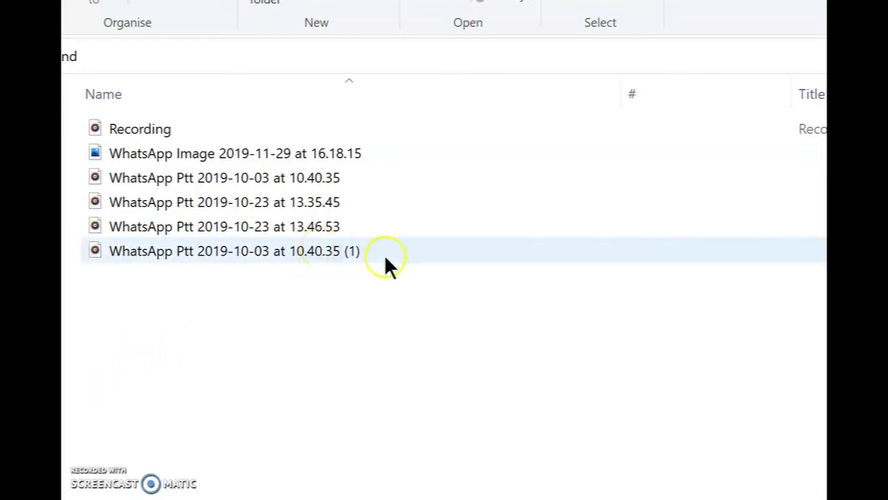
In the sound folder in File Explorer, rename WhatsApp Ptt 2019-10-03 at 10.40.35 (1) to "rakaman slaid 1".
{"action": "right_click", "coordinate": [193, 253]}
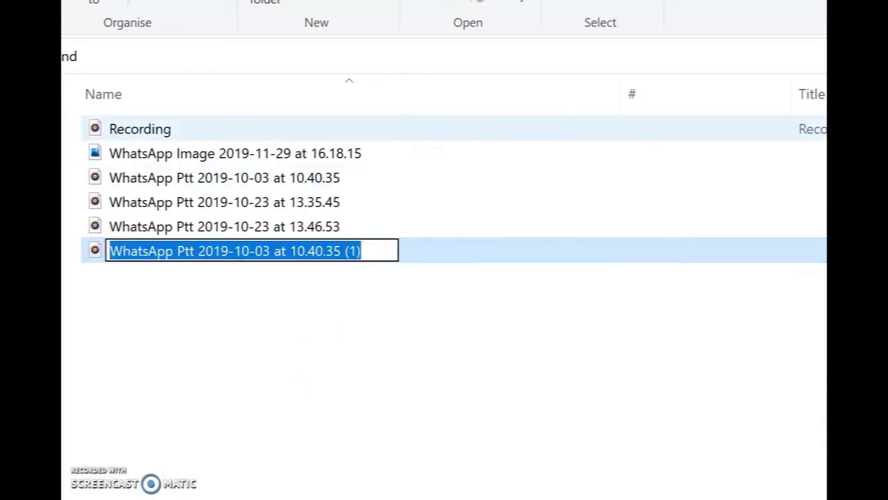
{"action": "type", "text": "rak"}
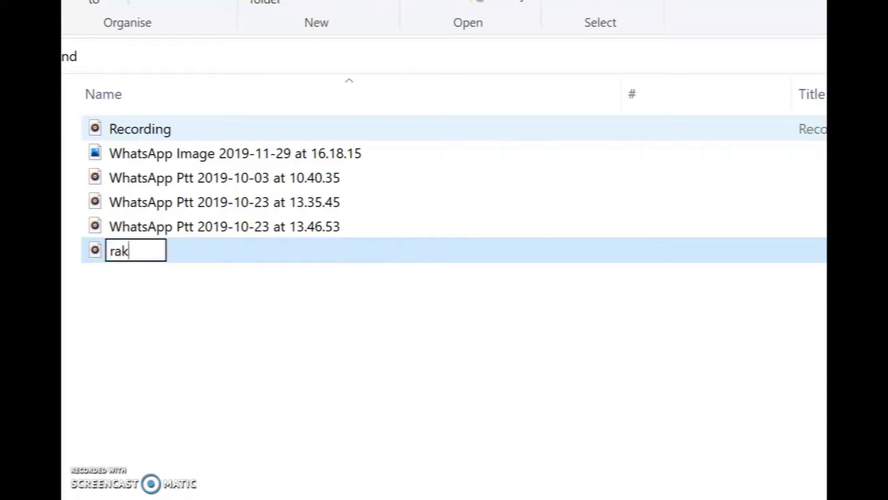
{"action": "type", "text": "aman slaid 1"}
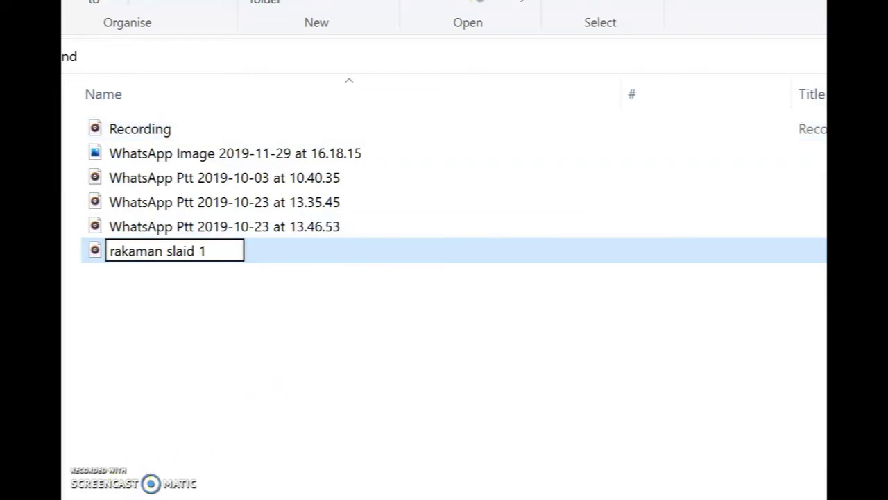
{"action": "left_click", "coordinate": [258, 350]}
{"action": "left_click", "coordinate": [317, 303]}
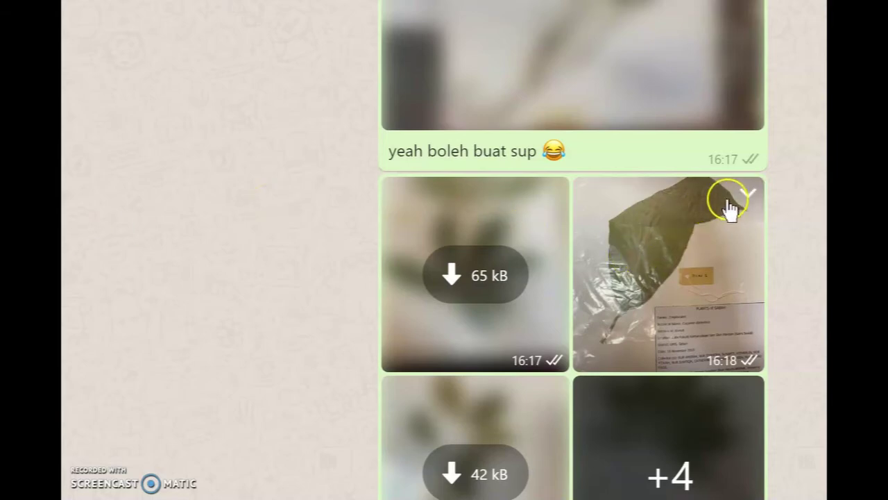
In WhatsApp, download the leaf photo sent at 16:18 and save it to the sound folder under its suggested name.
{"action": "left_click", "coordinate": [749, 197]}
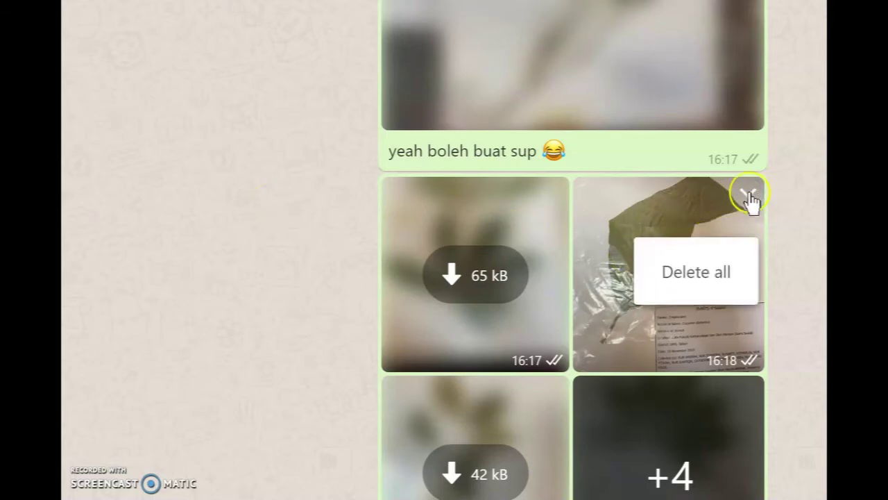
{"action": "left_click", "coordinate": [714, 213]}
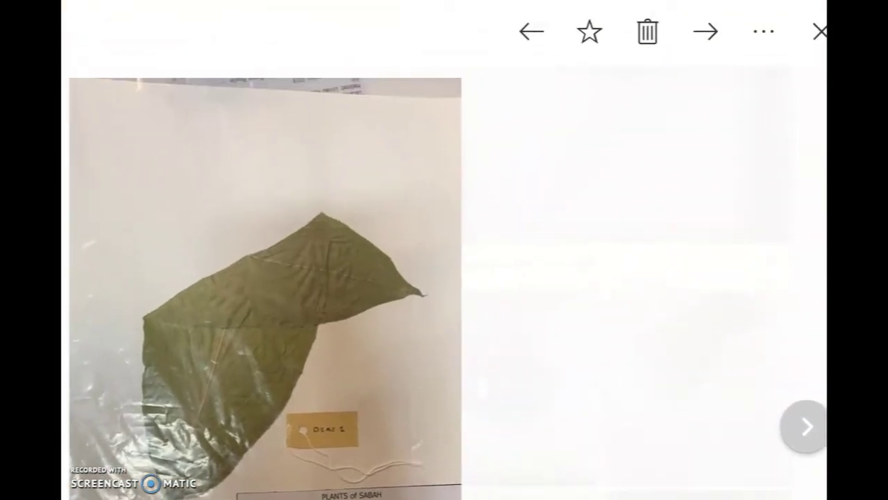
{"action": "left_click", "coordinate": [764, 33]}
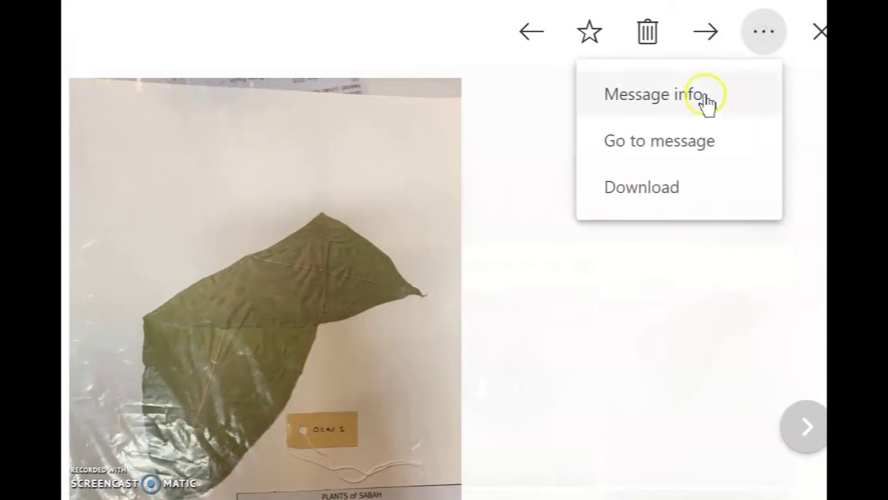
{"action": "left_click", "coordinate": [667, 189]}
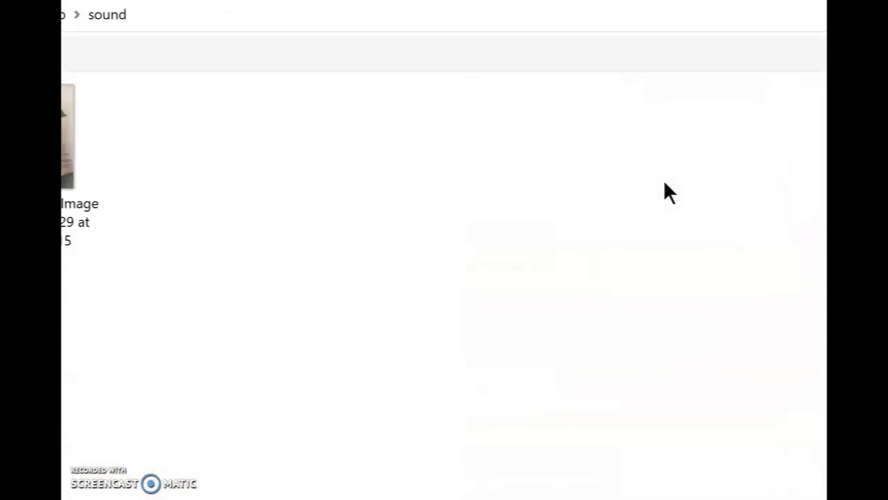
{"action": "double_click", "coordinate": [680, 4]}
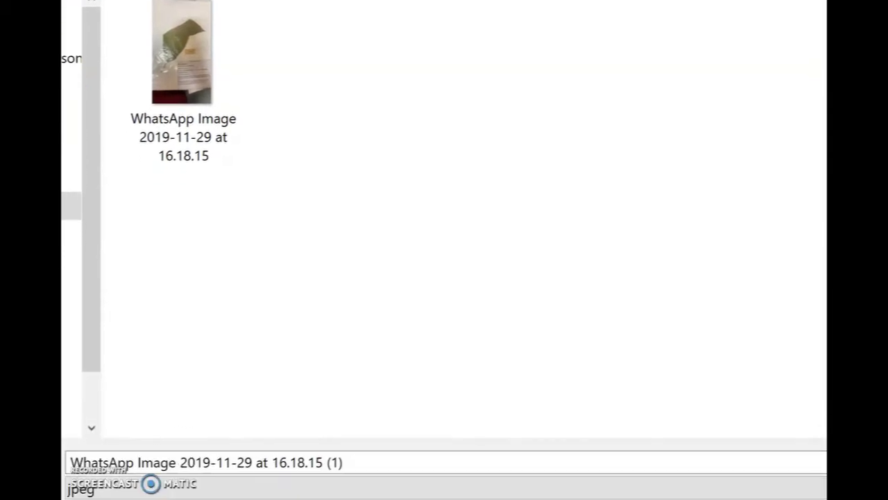
{"action": "left_click", "coordinate": [321, 464]}
{"action": "double_click", "coordinate": [664, 10]}
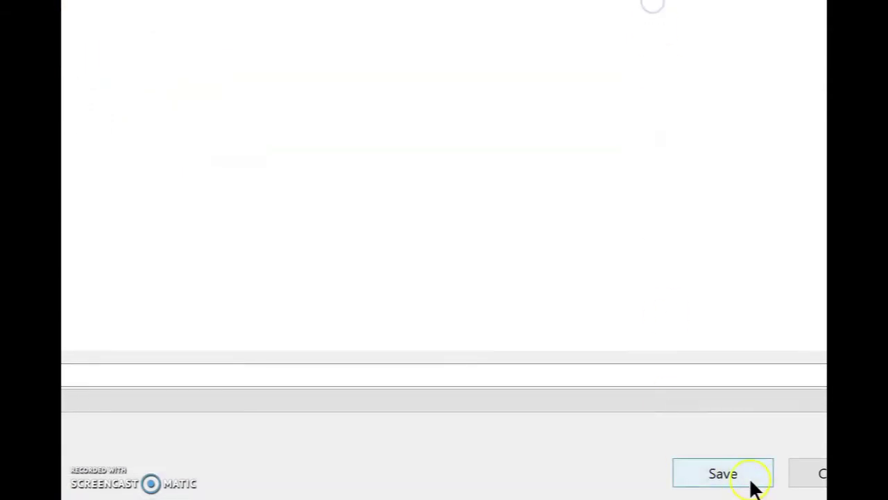
{"action": "left_click", "coordinate": [740, 478]}
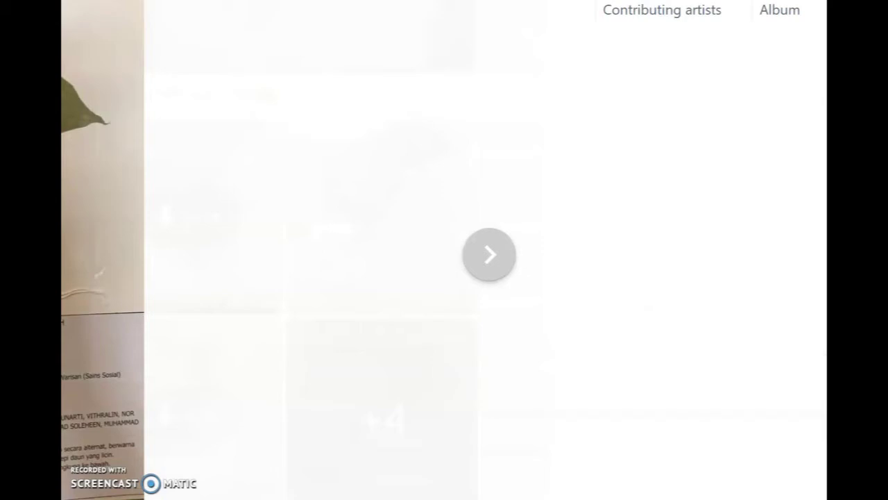
{"action": "left_click", "coordinate": [486, 258]}
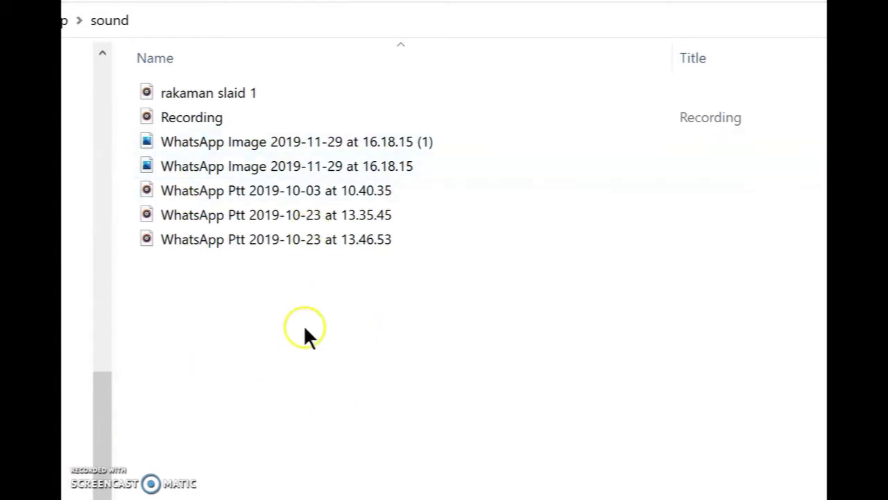
Display the files of the sound folder in File Explorer as large thumbnail icons instead of a detailed list.
{"action": "right_click", "coordinate": [361, 278]}
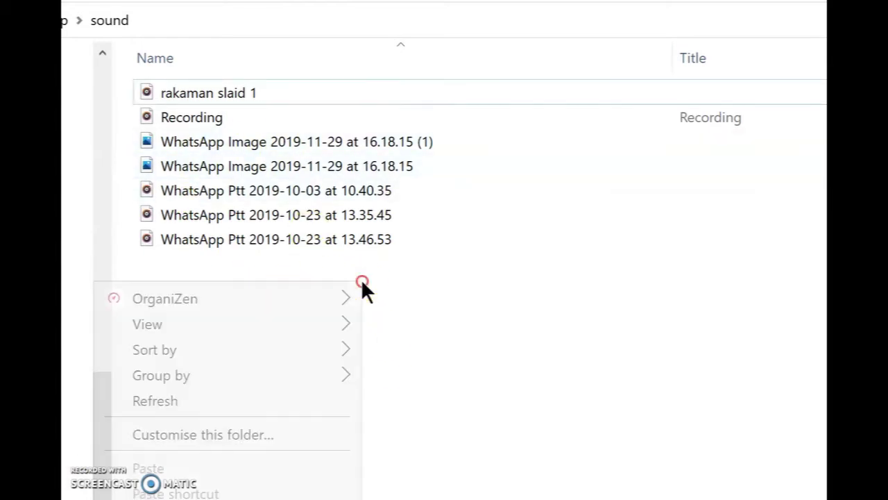
{"action": "mouse_move", "coordinate": [309, 313]}
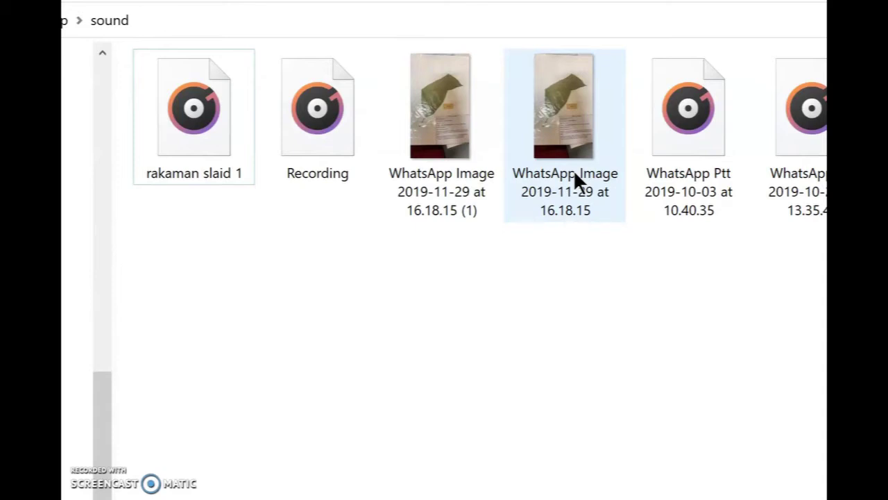
{"action": "left_click", "coordinate": [508, 118]}
Rename the image WhatsApp Image 2019-11-29 at 16.18.15 (1) to "slaid 1".
{"action": "right_click", "coordinate": [436, 179]}
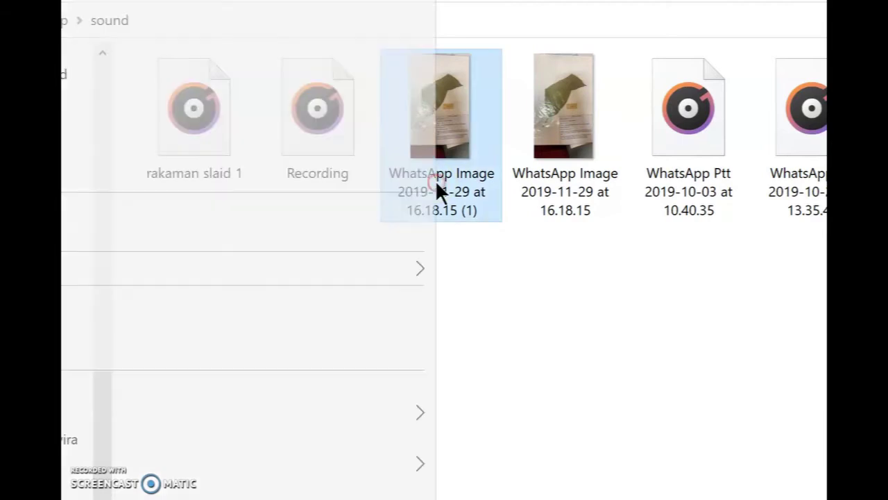
{"action": "left_click", "coordinate": [157, 331]}
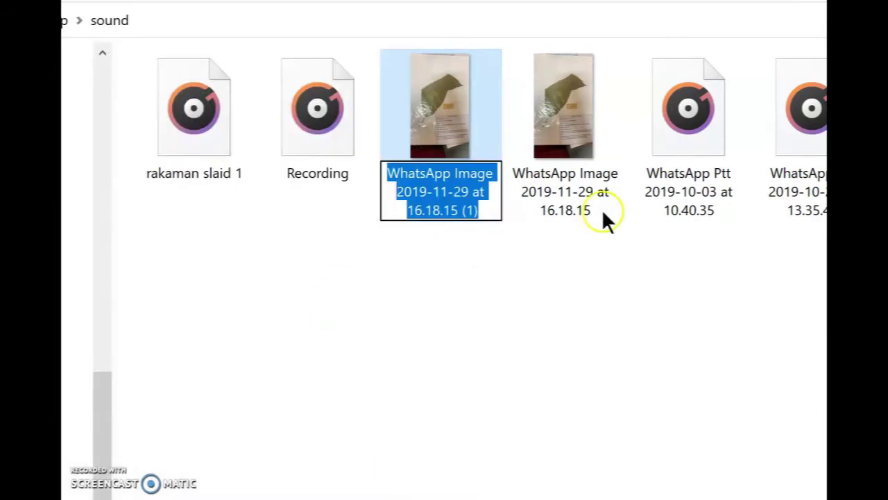
{"action": "type", "text": "s"}
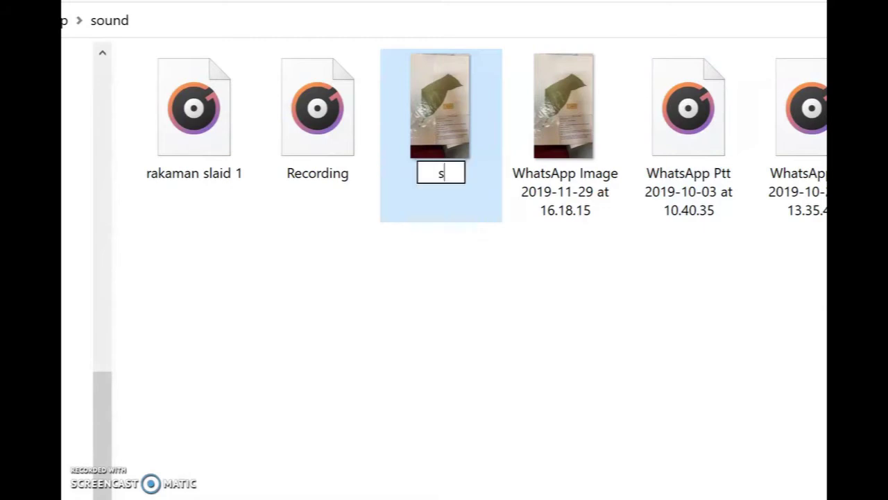
{"action": "type", "text": "laid 1"}
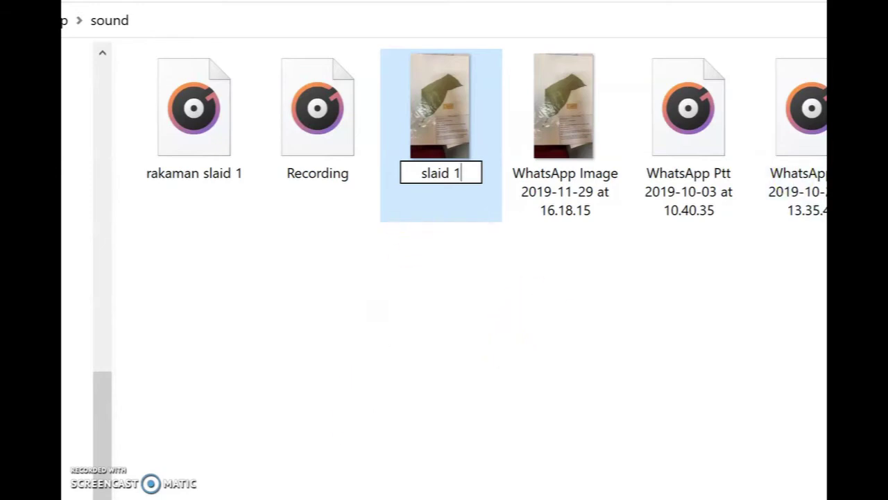
{"action": "left_click", "coordinate": [458, 347]}
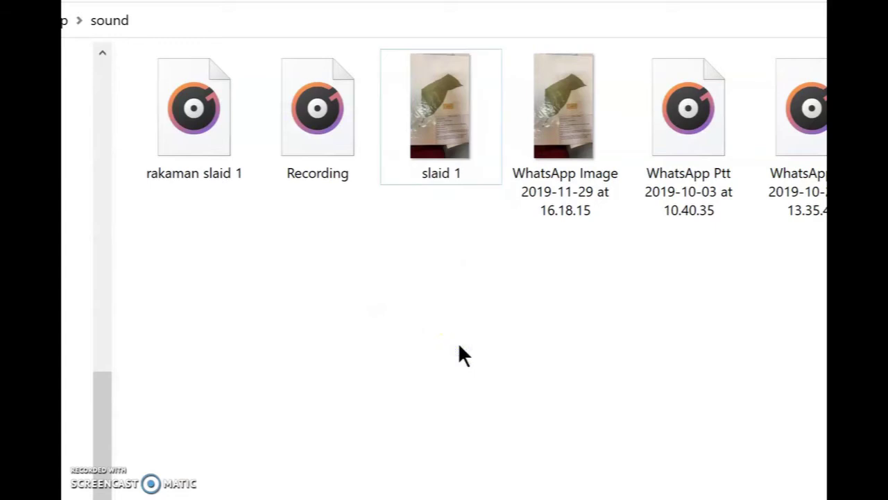
{"action": "left_click", "coordinate": [194, 144]}
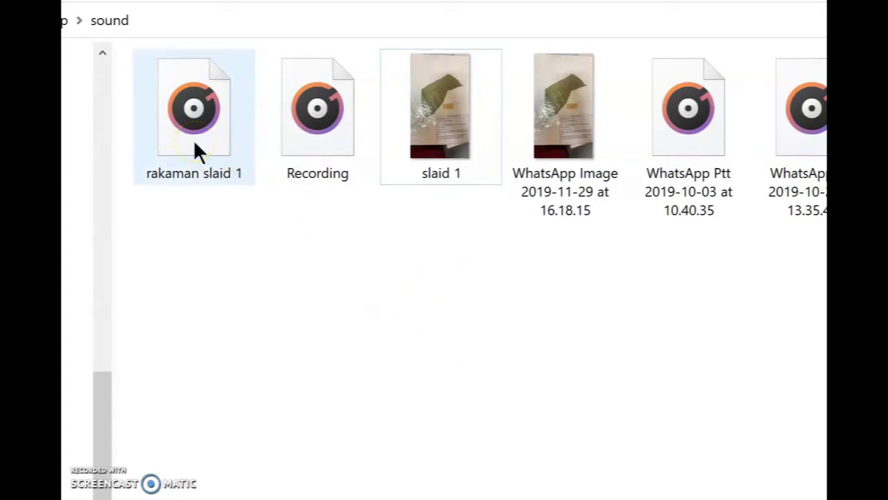
{"action": "left_click", "coordinate": [476, 156]}
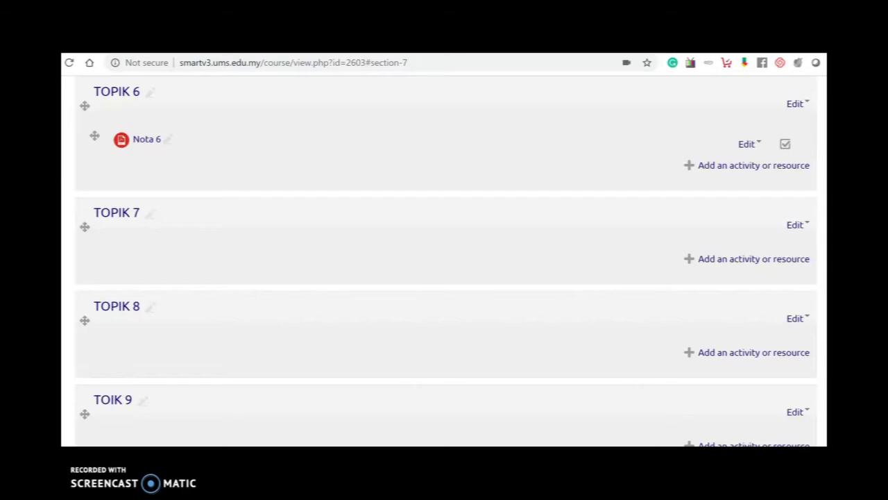
Switch to the SmartUMS course AG31003 in the browser and add a new File resource to the TOPIK 7 section.
{"action": "scroll", "coordinate": [446, 266], "scroll_direction": "up", "scroll_amount": 15}
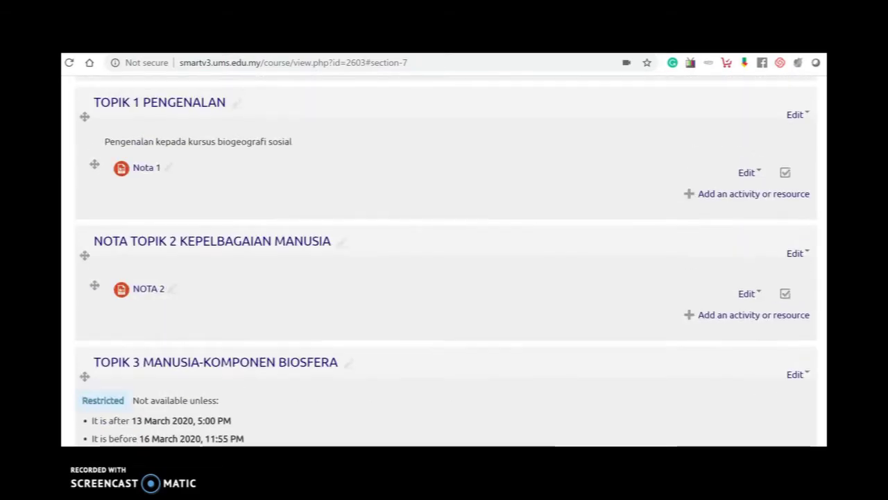
{"action": "scroll", "coordinate": [630, 195], "scroll_direction": "up", "scroll_amount": 10}
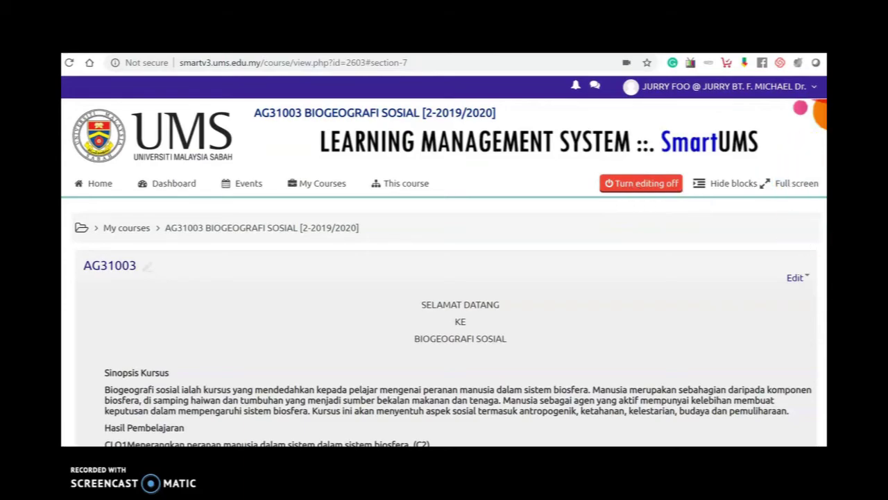
{"action": "scroll", "coordinate": [444, 278], "scroll_direction": "down", "scroll_amount": 20}
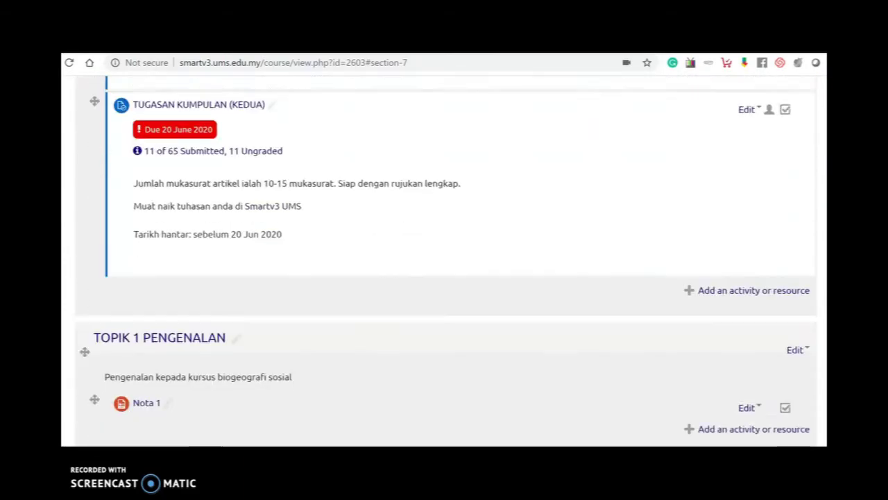
{"action": "scroll", "coordinate": [444, 277], "scroll_direction": "down", "scroll_amount": 15}
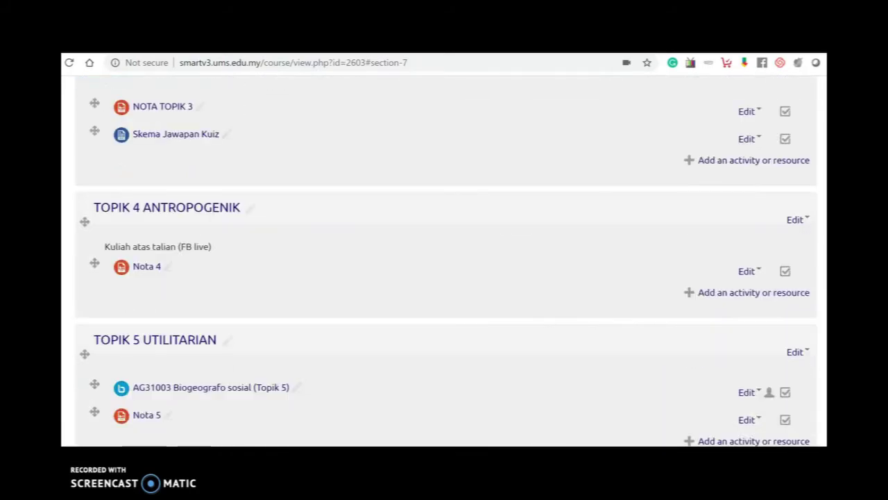
{"action": "scroll", "coordinate": [444, 278], "scroll_direction": "down", "scroll_amount": 5}
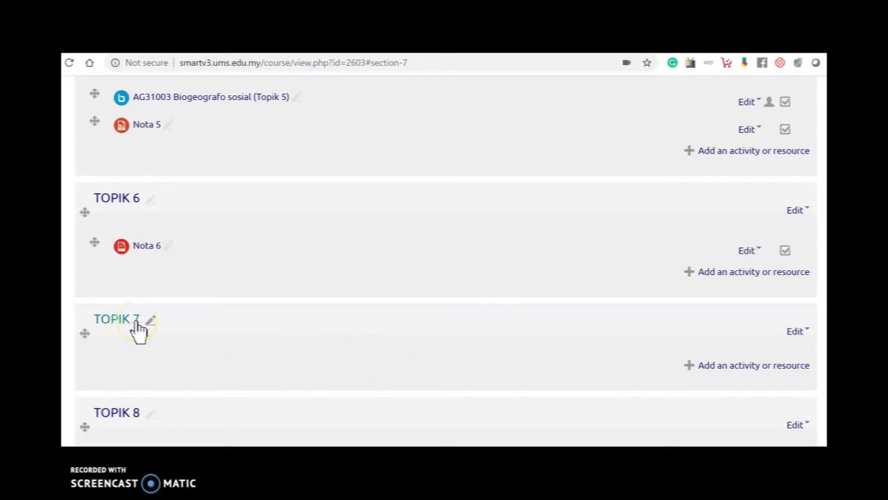
{"action": "left_click", "coordinate": [735, 368]}
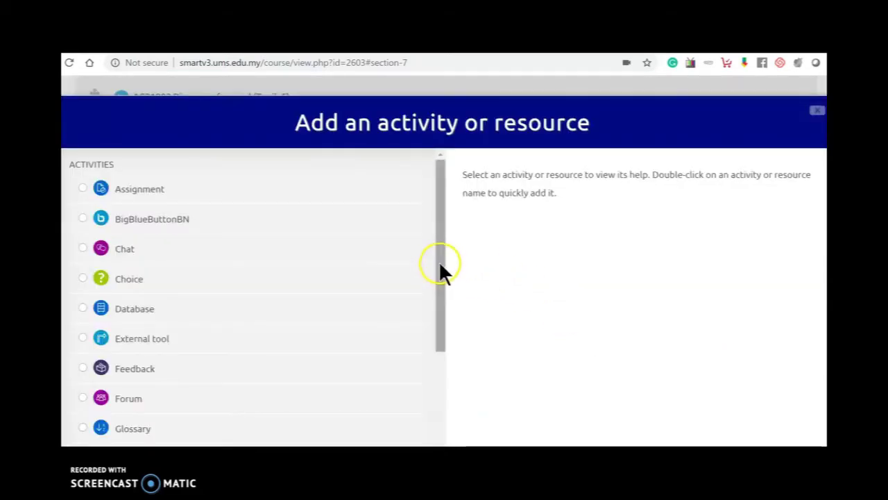
{"action": "left_click_drag", "start_coordinate": [440, 261], "coordinate": [436, 436]}
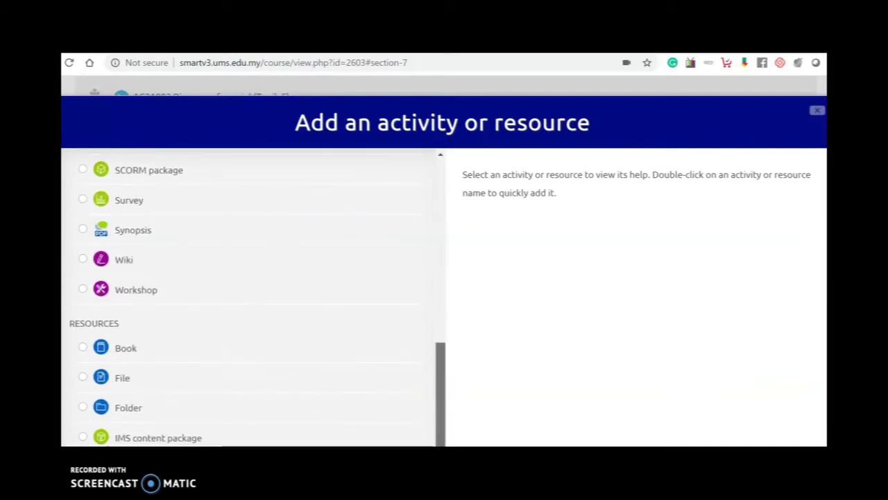
{"action": "left_click", "coordinate": [119, 386]}
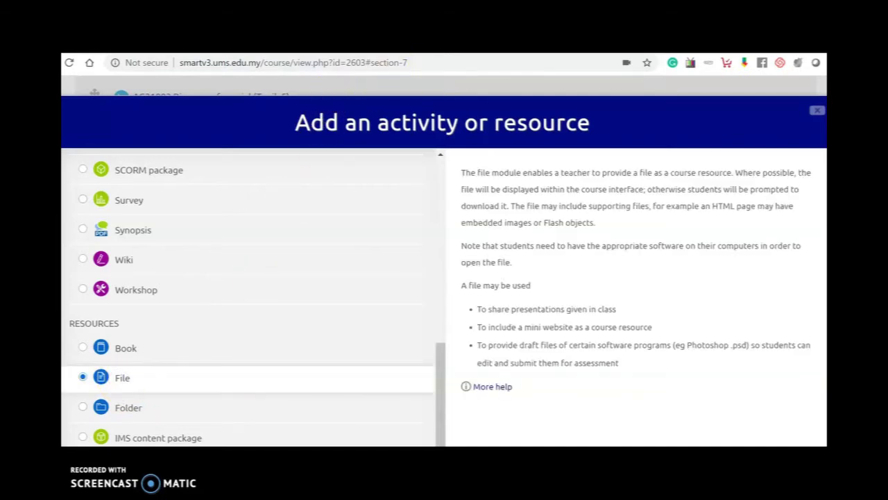
{"action": "scroll", "coordinate": [440, 65], "scroll_direction": "down", "scroll_amount": 5}
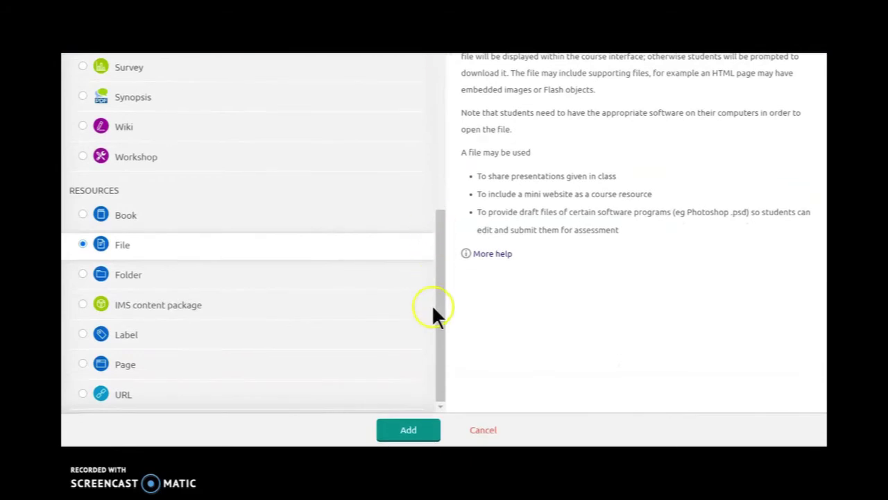
{"action": "left_click", "coordinate": [407, 430]}
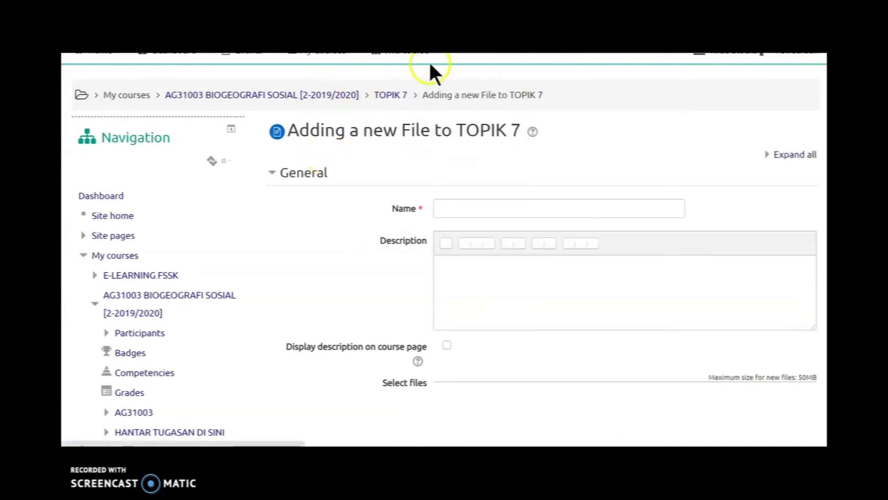
Name the new file resource "Nota Topik 7 (slaid 1)" and enter "Tumbuhan" as its description.
{"action": "left_click", "coordinate": [540, 208]}
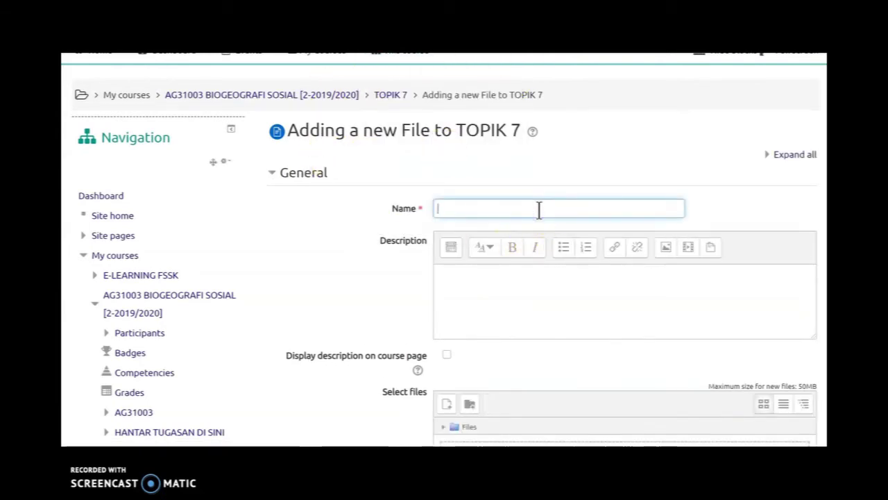
{"action": "type", "text": "S"}
{"action": "key", "text": "BackSpace"}
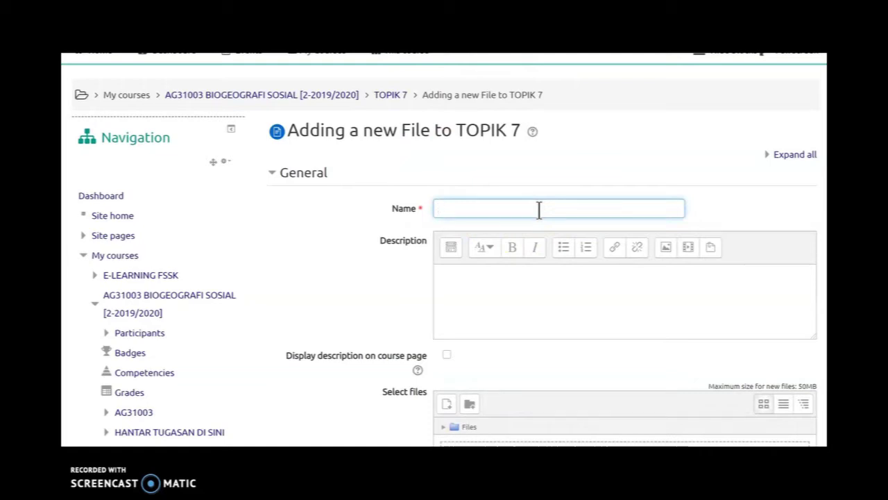
{"action": "type", "text": "Nota Topik 7"}
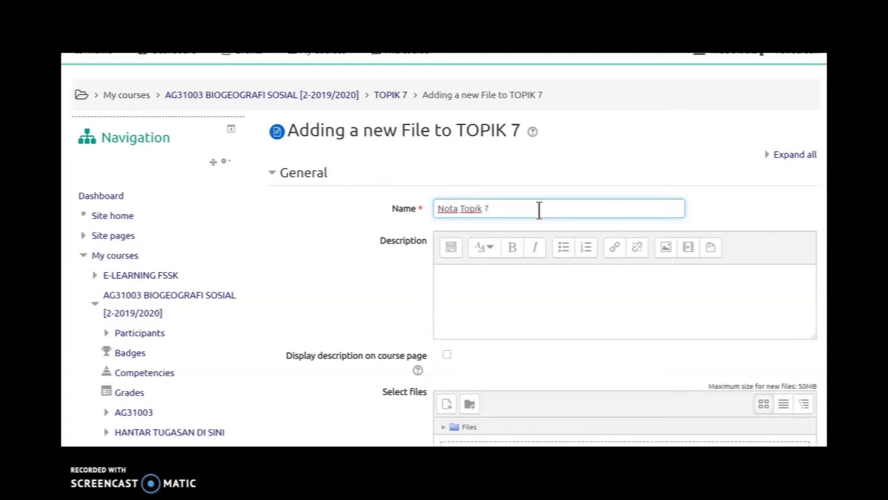
{"action": "type", "text": " (slaid 1)"}
{"action": "left_click", "coordinate": [509, 285]}
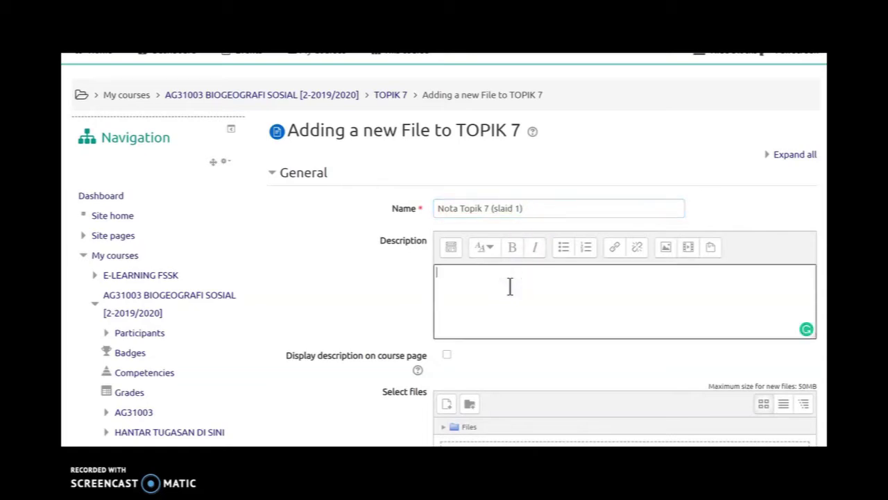
{"action": "type", "text": "Tumbuhan"}
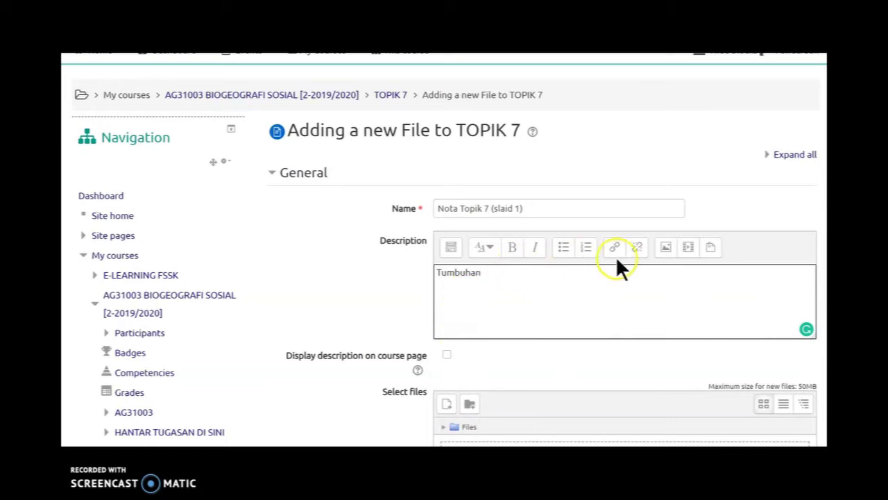
Upload the image slaid 1 from the sound folder as a picture for the resource's description.
{"action": "left_click", "coordinate": [665, 247]}
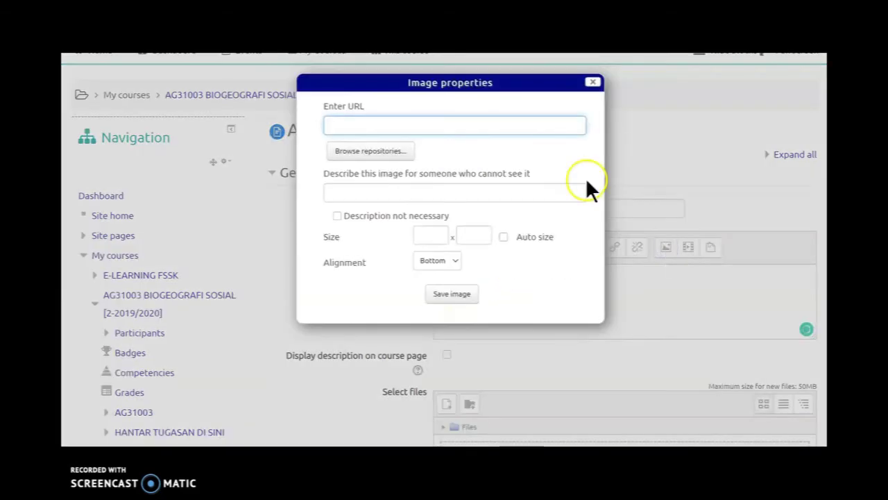
{"action": "left_click", "coordinate": [394, 149]}
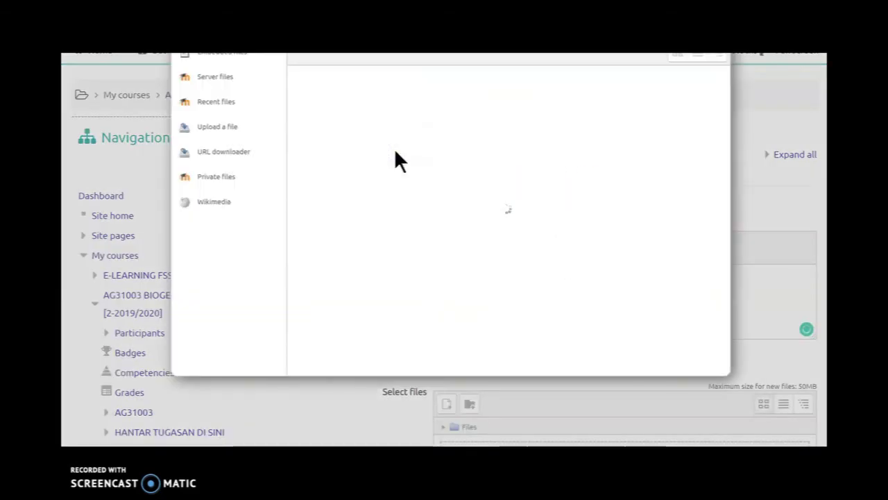
{"action": "left_click", "coordinate": [502, 115]}
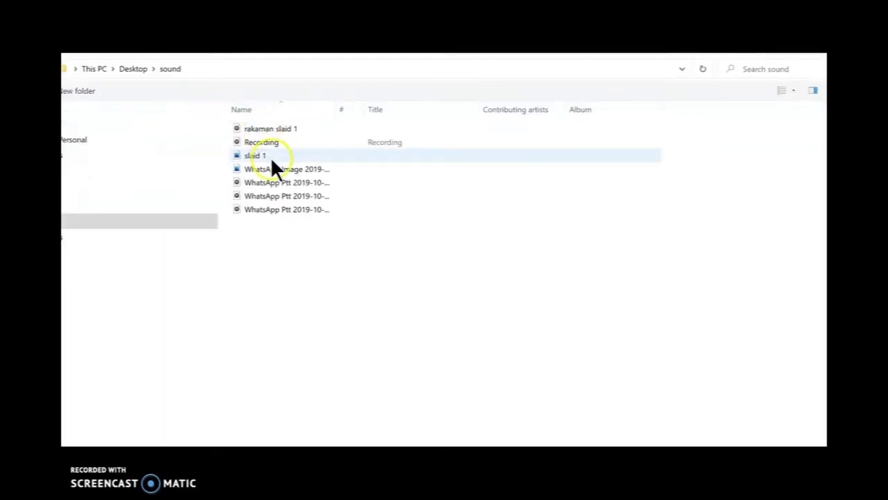
{"action": "left_click", "coordinate": [258, 155]}
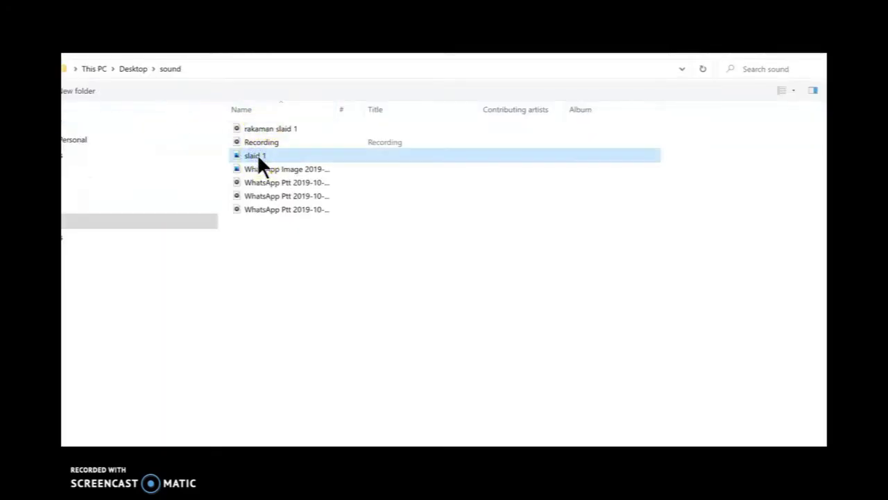
{"action": "double_click", "coordinate": [258, 155]}
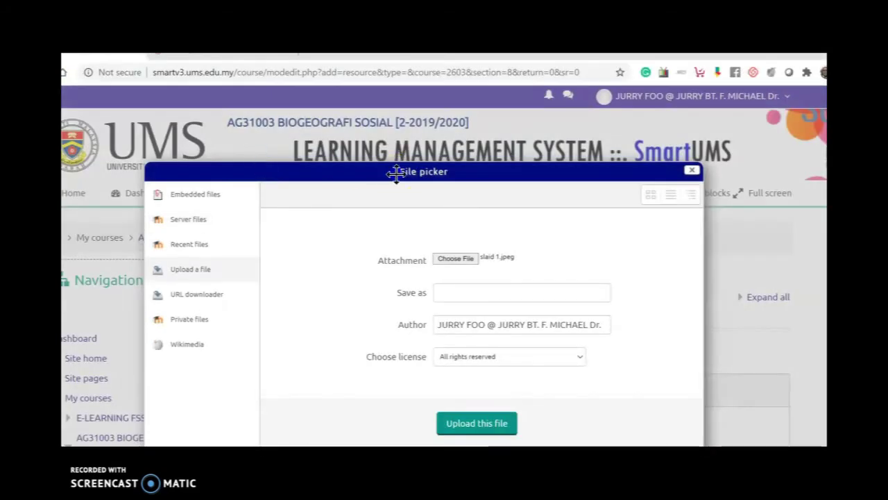
{"action": "left_click", "coordinate": [498, 424]}
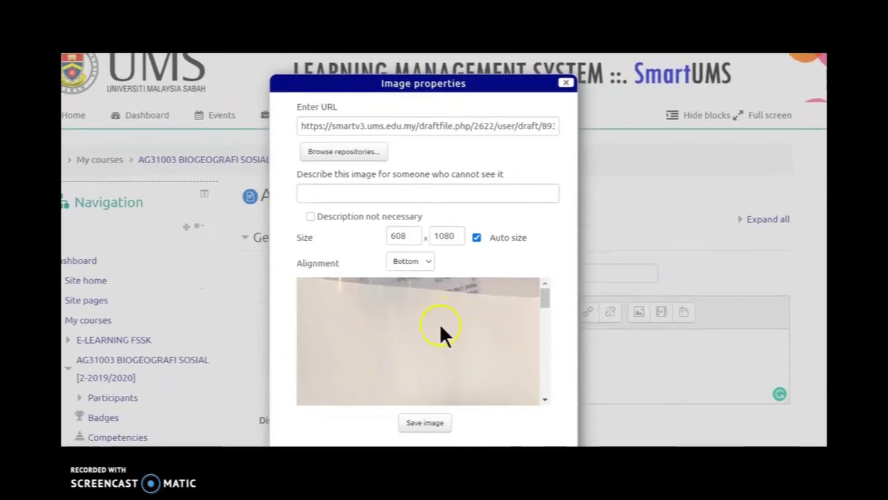
Insert the uploaded image into the description with middle alignment, marking its alternative description as not necessary.
{"action": "left_click", "coordinate": [438, 424]}
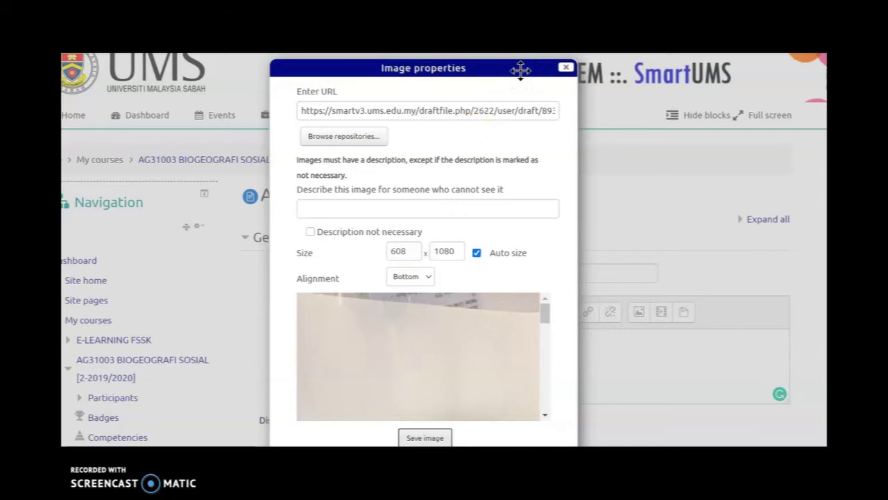
{"action": "left_click_drag", "start_coordinate": [521, 70], "coordinate": [319, 75]}
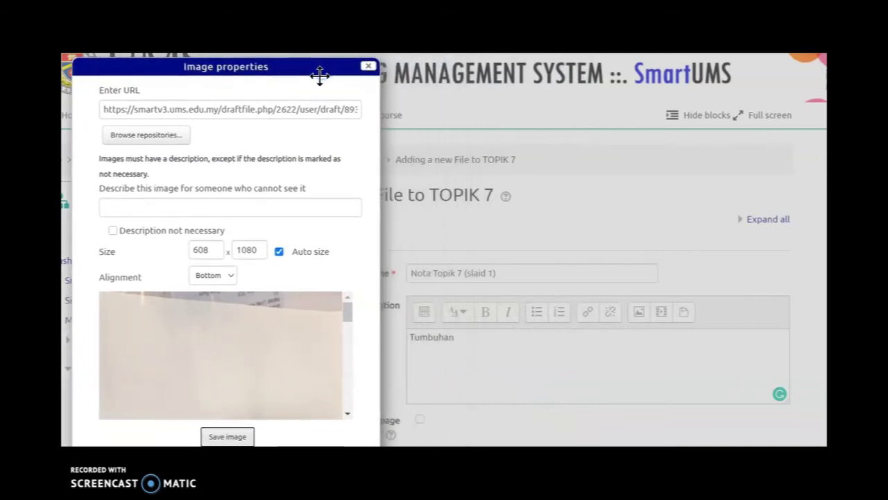
{"action": "left_click", "coordinate": [236, 437]}
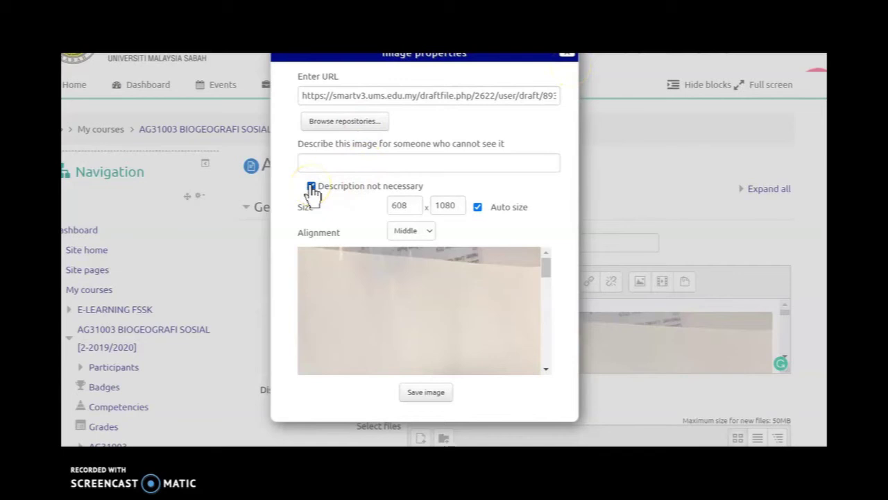
{"action": "left_click", "coordinate": [423, 392]}
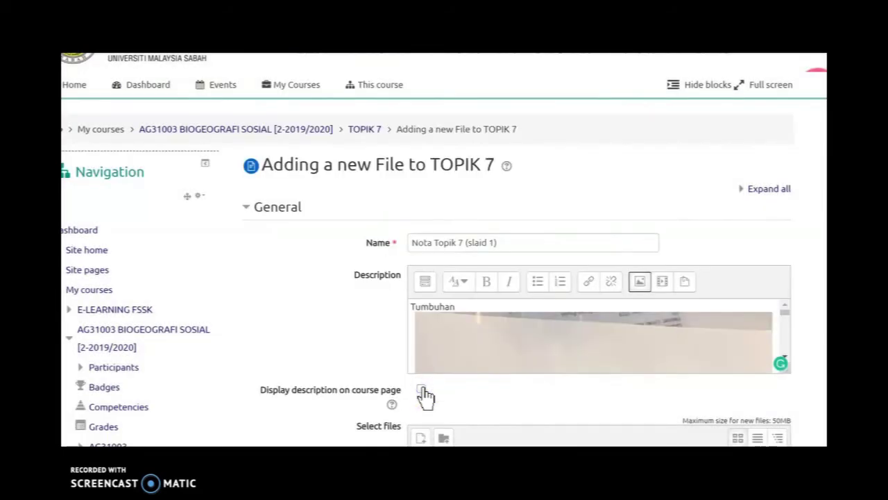
{"action": "left_click", "coordinate": [547, 325]}
Start adding a file to the resource and choose the recording rakaman slaid 1 from the Desktop's sound folder as the attachment.
{"action": "scroll", "coordinate": [444, 278], "scroll_direction": "down", "scroll_amount": 3}
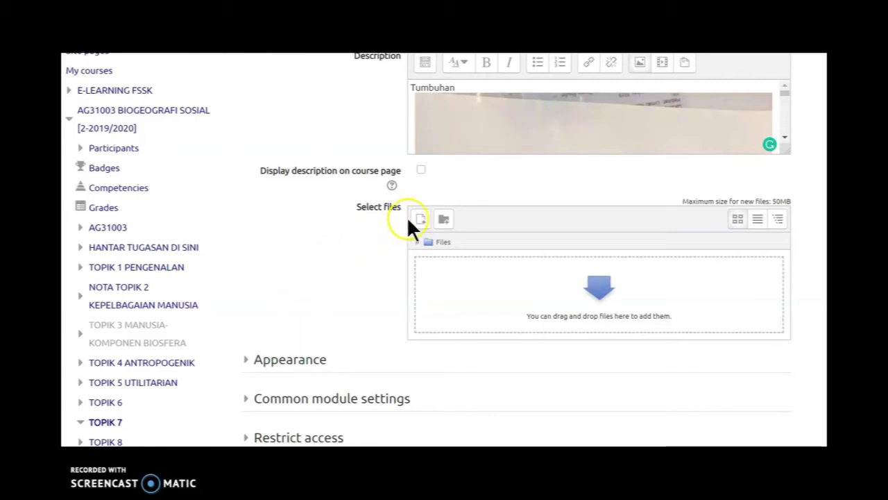
{"action": "left_click", "coordinate": [387, 212]}
{"action": "left_click", "coordinate": [421, 222]}
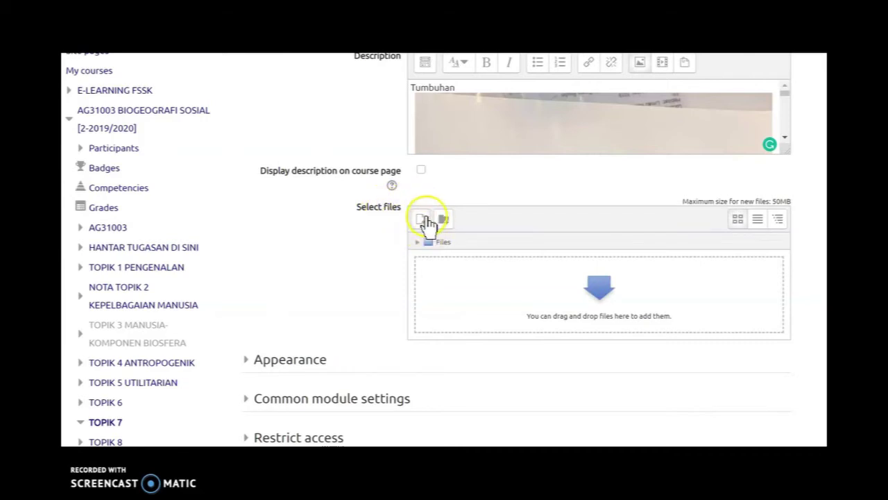
{"action": "left_click", "coordinate": [423, 224]}
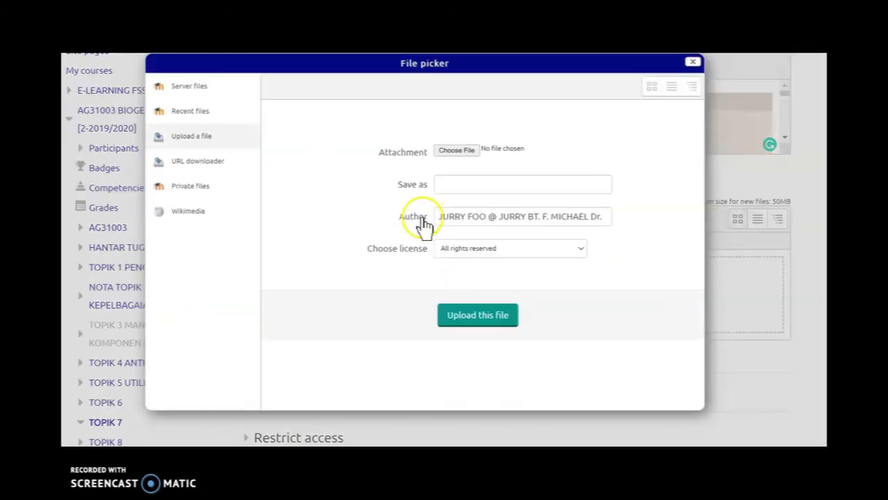
{"action": "left_click", "coordinate": [466, 150]}
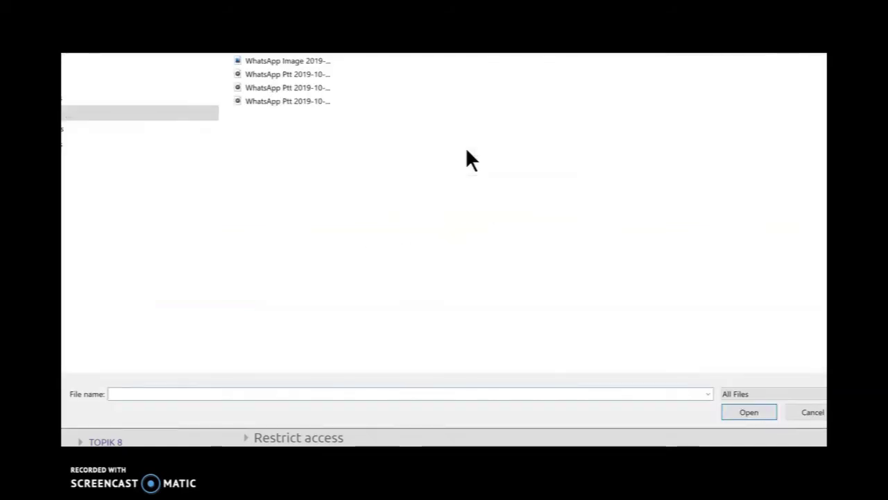
{"action": "left_click", "coordinate": [446, 63]}
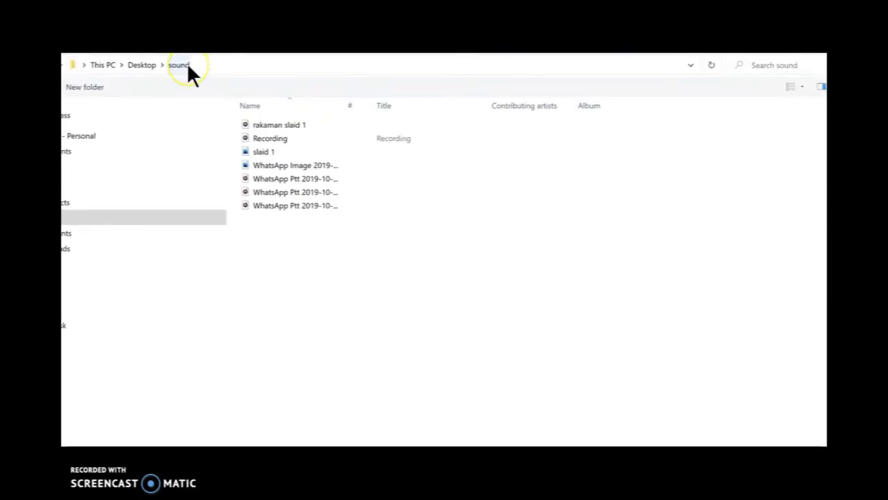
{"action": "left_click", "coordinate": [283, 125]}
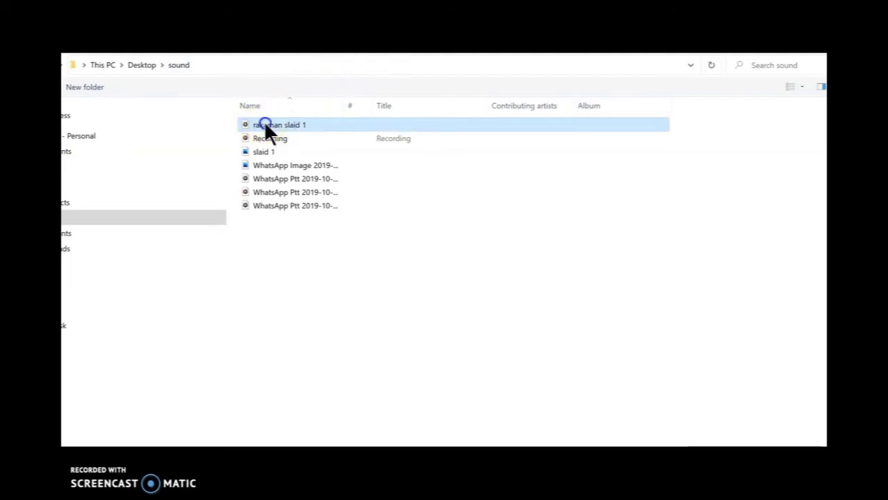
{"action": "left_click", "coordinate": [265, 125]}
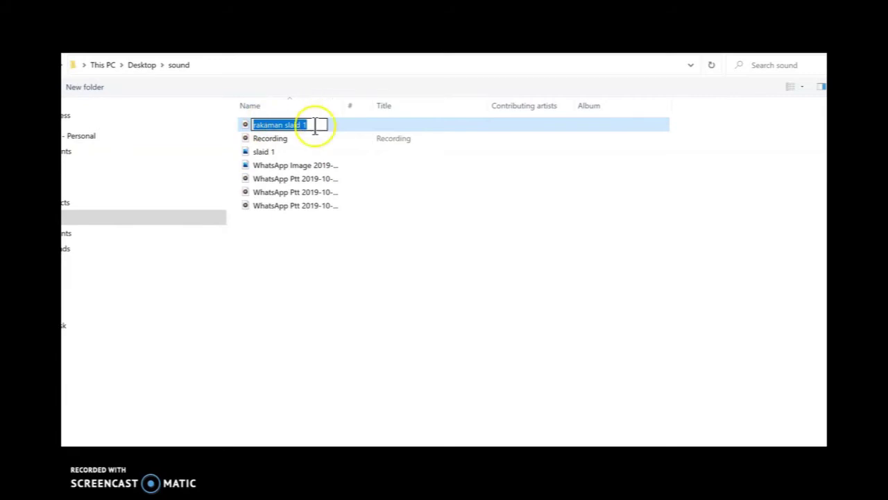
{"action": "left_click", "coordinate": [245, 126]}
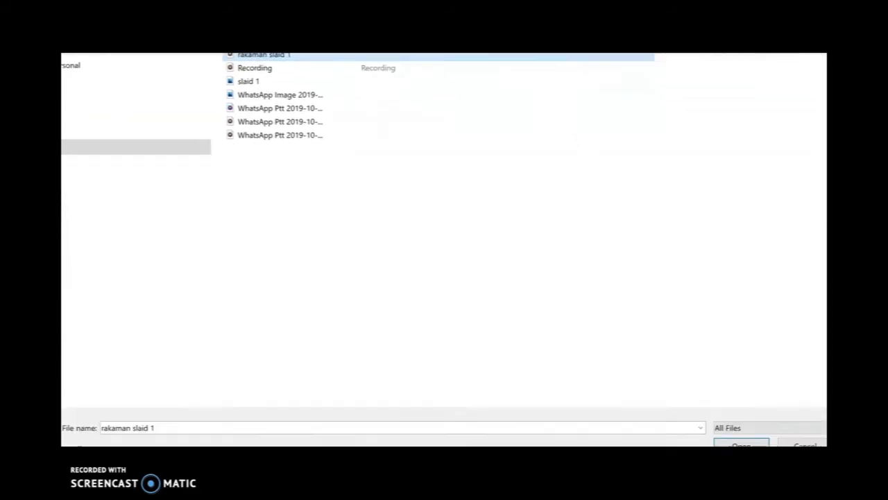
{"action": "left_click", "coordinate": [725, 433]}
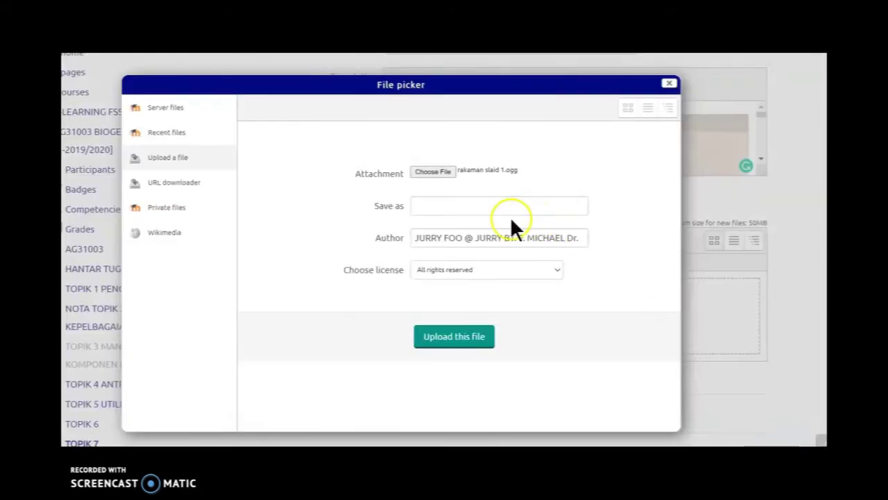
Upload the chosen recording to the resource's files, leaving the save-as name empty and the license at All rights reserved.
{"action": "left_click", "coordinate": [469, 202]}
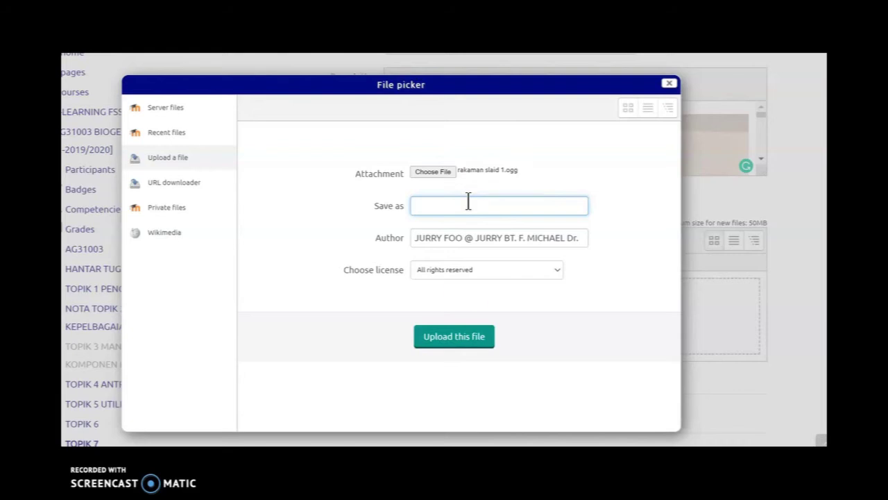
{"action": "left_click", "coordinate": [452, 337]}
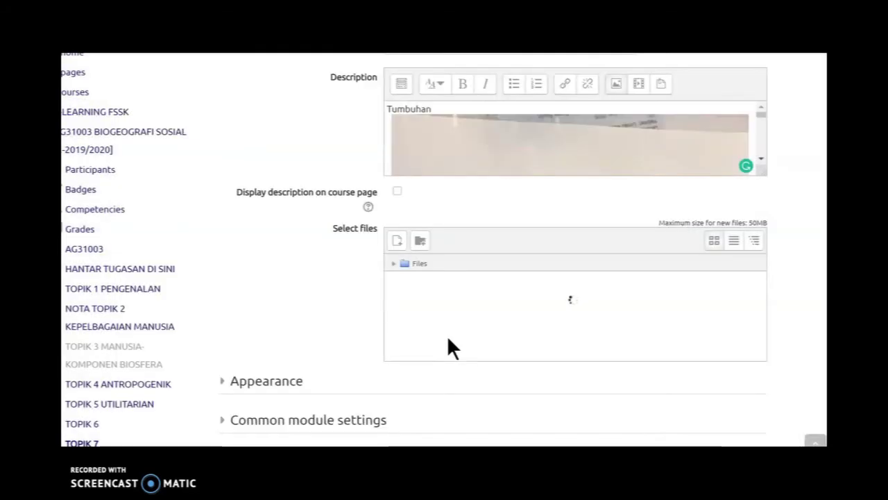
{"action": "left_click", "coordinate": [543, 285]}
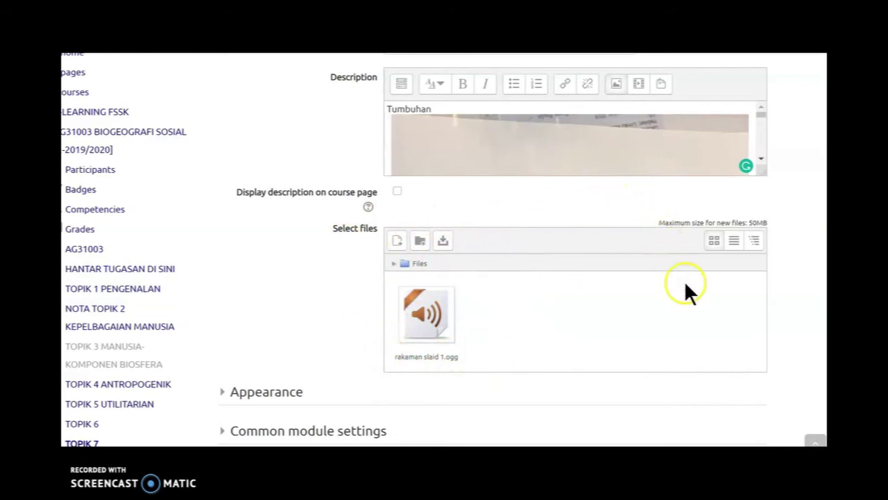
Save the new TOPIK 7 file resource and display its page.
{"action": "scroll", "coordinate": [444, 250], "scroll_direction": "down", "scroll_amount": 4}
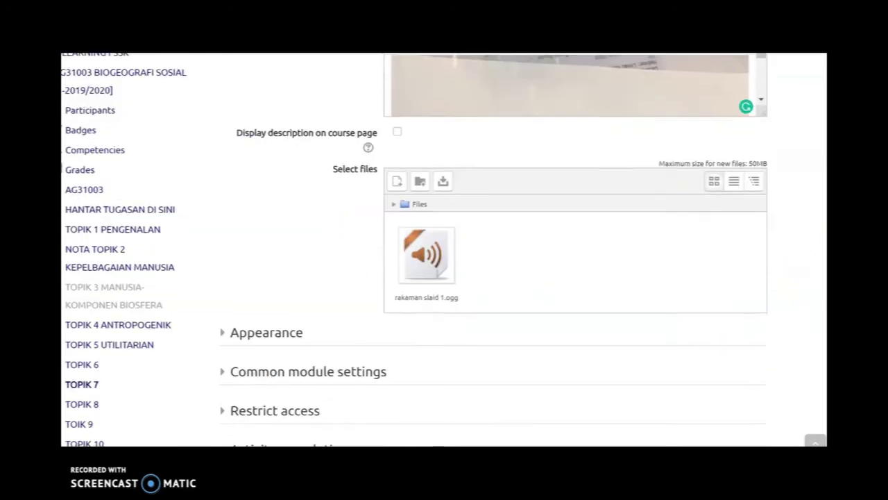
{"action": "scroll", "coordinate": [445, 250], "scroll_direction": "down", "scroll_amount": 1}
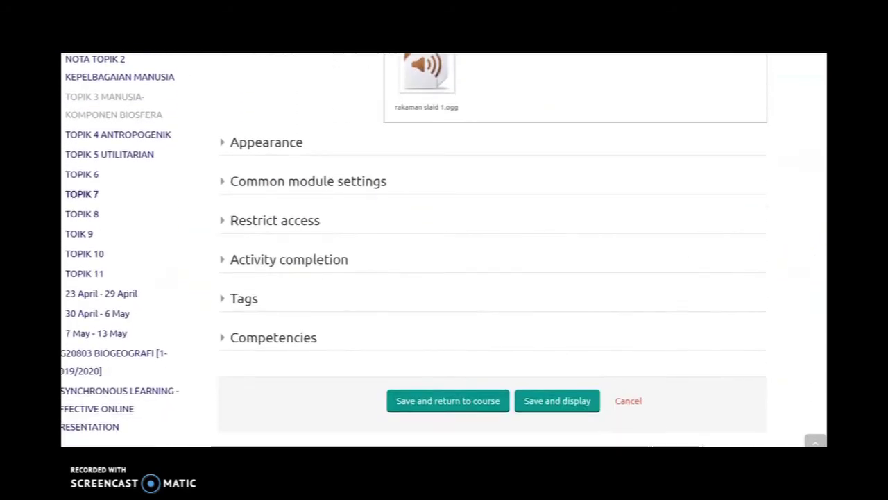
{"action": "left_click", "coordinate": [544, 402]}
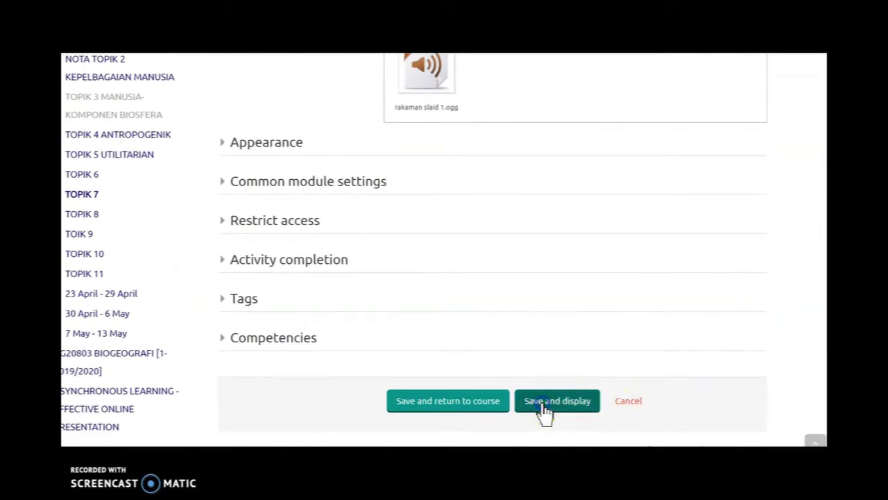
{"action": "left_click", "coordinate": [545, 405]}
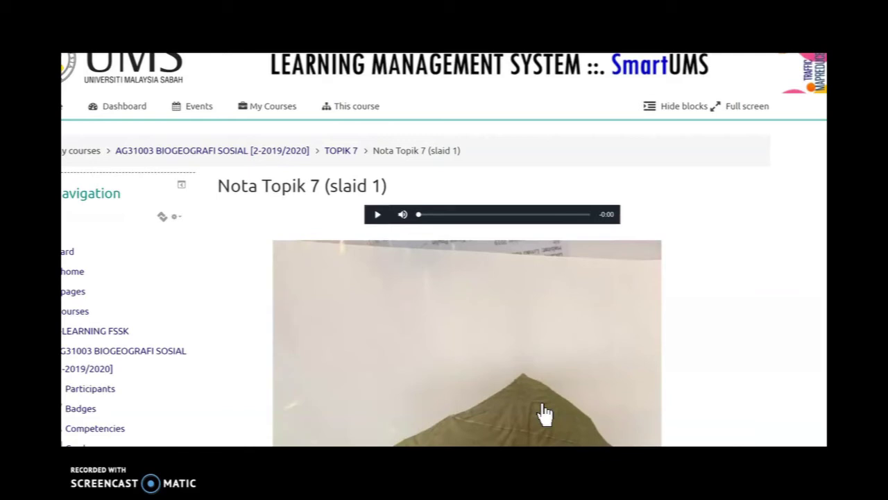
Reduce the browser's page zoom to 67% to view the audio player together with the leaf image.
{"action": "left_click", "coordinate": [719, 159]}
{"action": "left_click", "coordinate": [819, 56]}
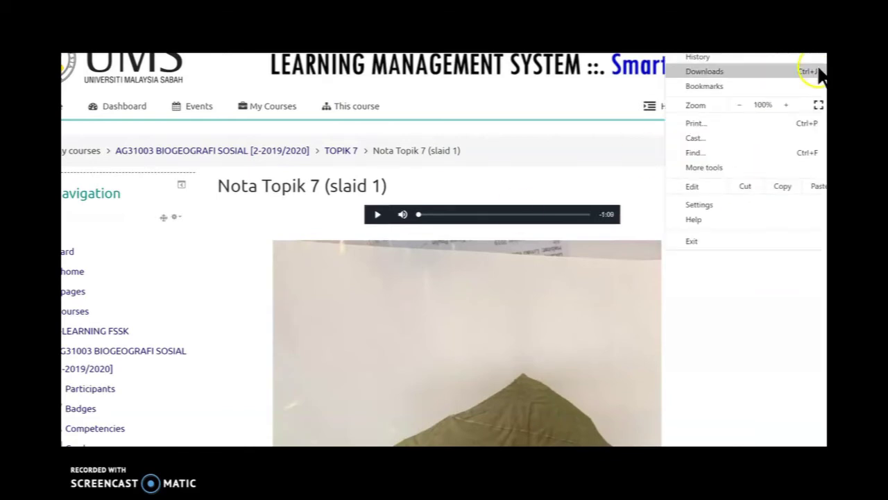
{"action": "left_click", "coordinate": [736, 105]}
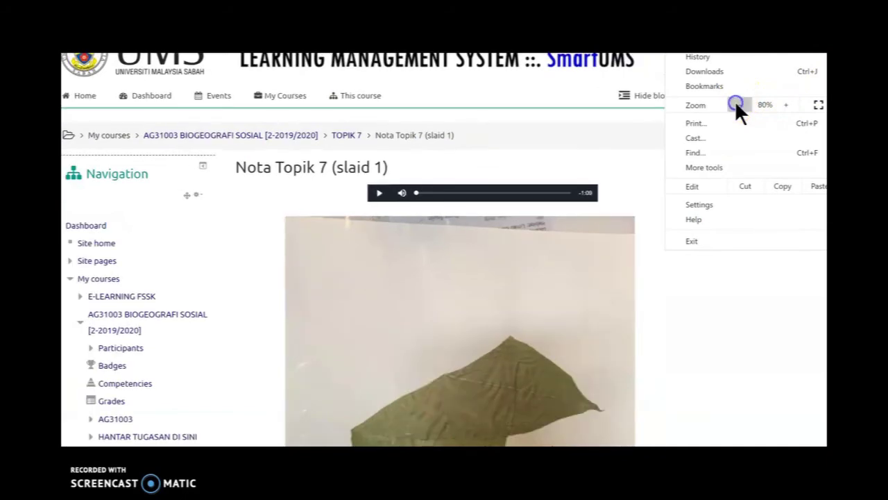
{"action": "left_click", "coordinate": [736, 104]}
{"action": "left_click", "coordinate": [736, 104]}
{"action": "left_click", "coordinate": [736, 105]}
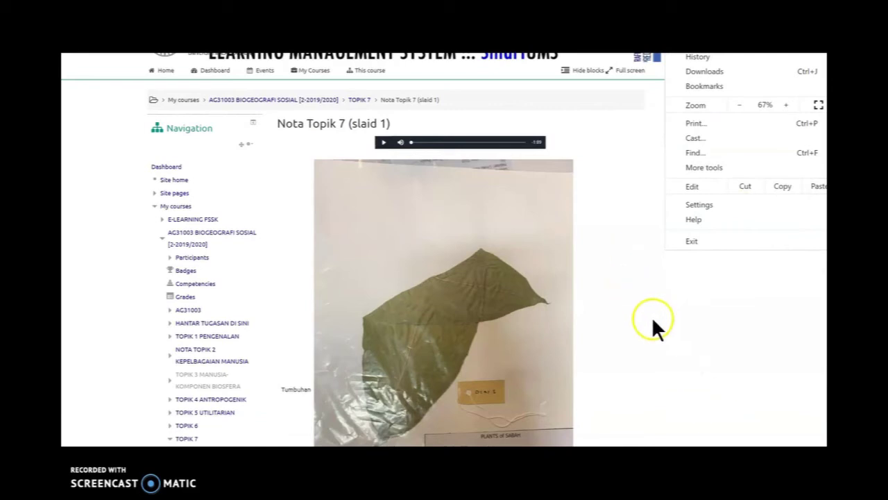
{"action": "left_click", "coordinate": [772, 408]}
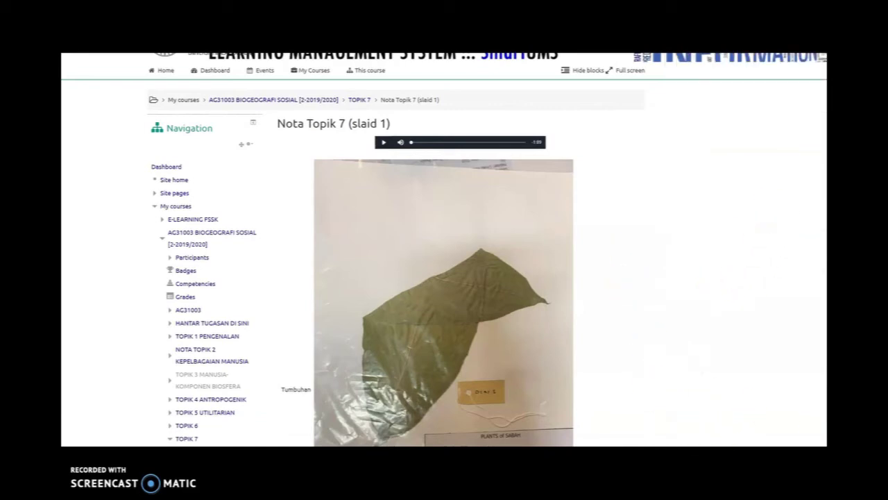
Review the leaf image and its specimen label, and test playback of the audio recording on the Nota Topik 7 (slaid 1) page.
{"action": "scroll", "coordinate": [743, 280], "scroll_direction": "down", "scroll_amount": 3}
{"action": "scroll", "coordinate": [370, 249], "scroll_direction": "up", "scroll_amount": 1}
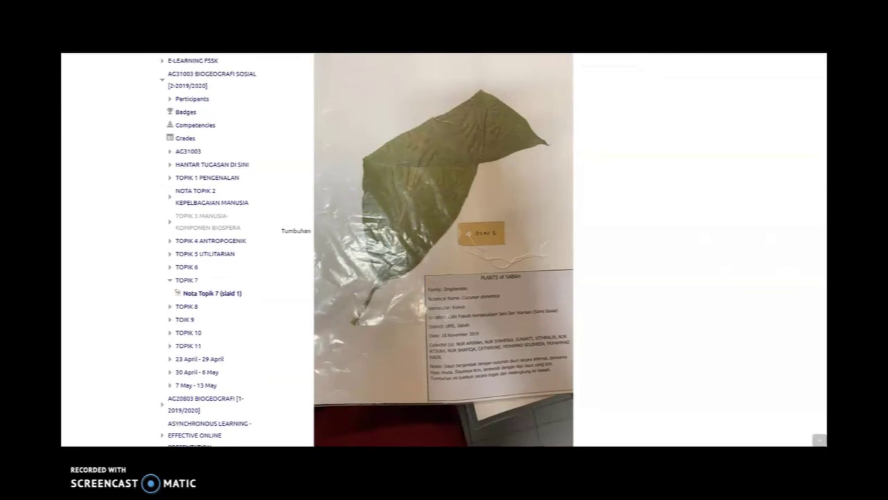
{"action": "scroll", "coordinate": [369, 250], "scroll_direction": "up", "scroll_amount": 3}
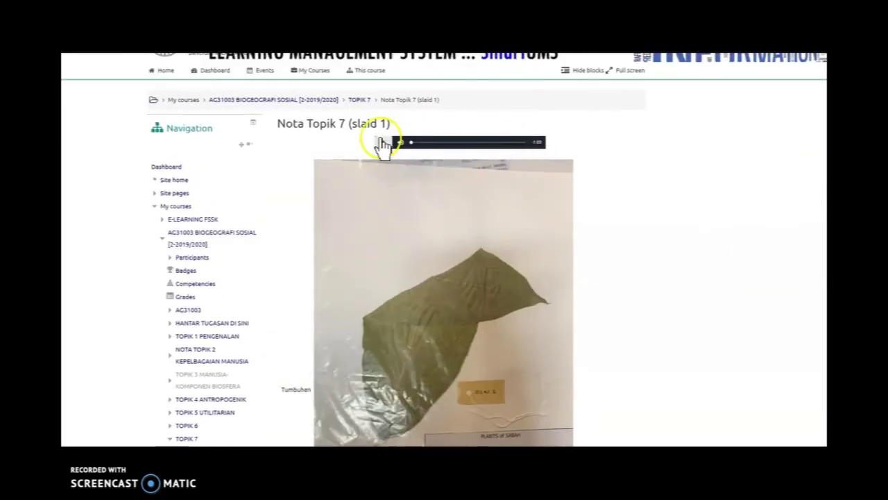
{"action": "left_click", "coordinate": [383, 145]}
{"action": "left_click", "coordinate": [384, 145]}
{"action": "left_click", "coordinate": [384, 143]}
Return to the course page and locate the new audio resource in the TOPIK 7 section.
{"action": "left_click", "coordinate": [361, 102]}
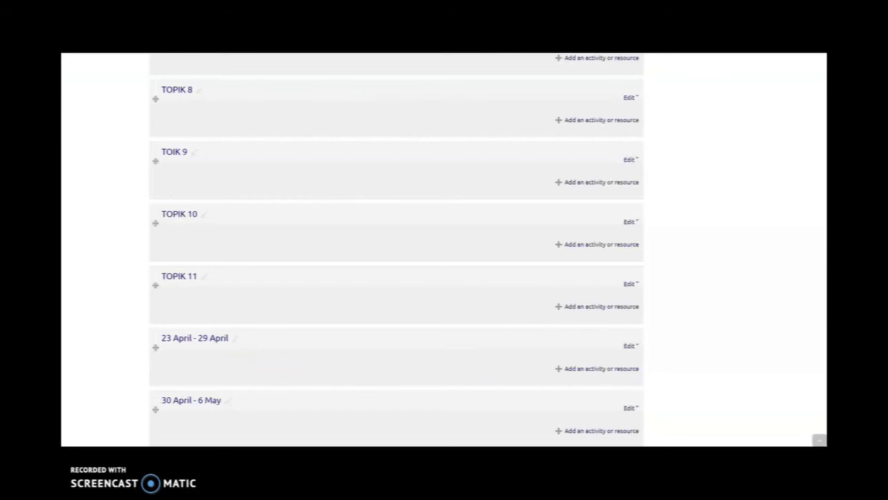
{"action": "scroll", "coordinate": [571, 297], "scroll_direction": "up", "scroll_amount": 3}
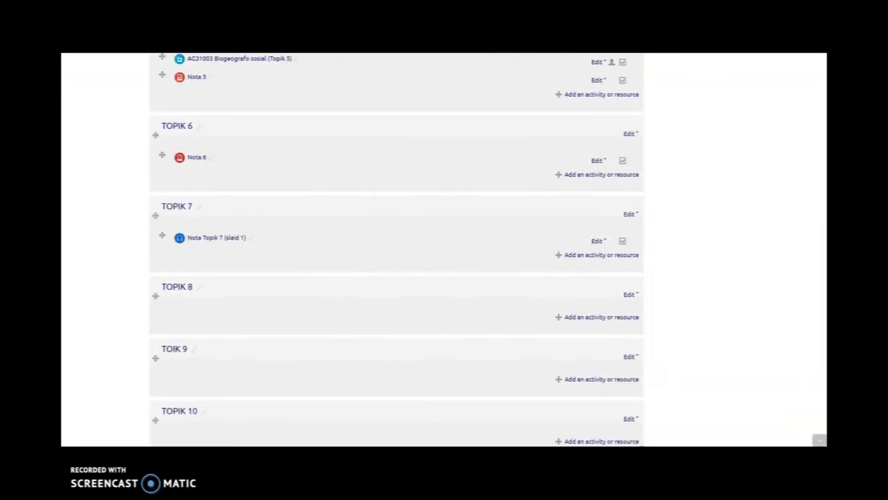
Toggle the browser's full-screen view and open the Nota Topik 7 (slaid 1) resource from TOPIK 7.
{"action": "left_click", "coordinate": [217, 243]}
{"action": "key", "text": "alt+f"}
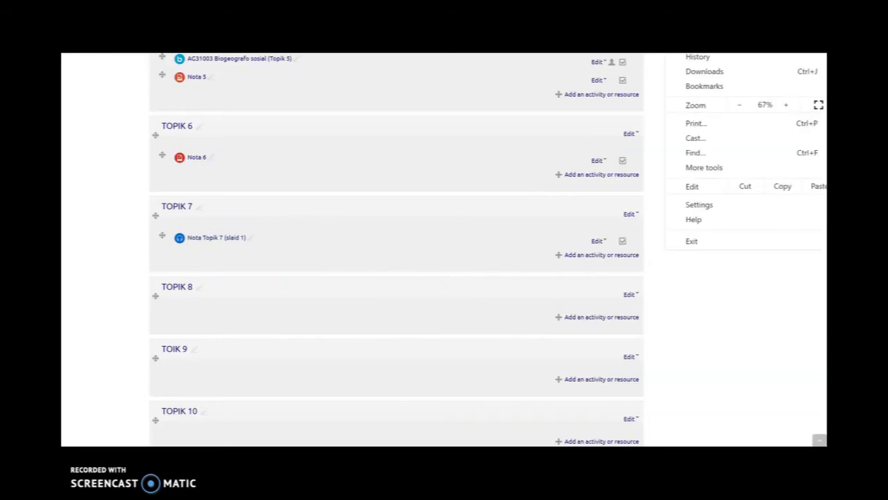
{"action": "left_click", "coordinate": [817, 105]}
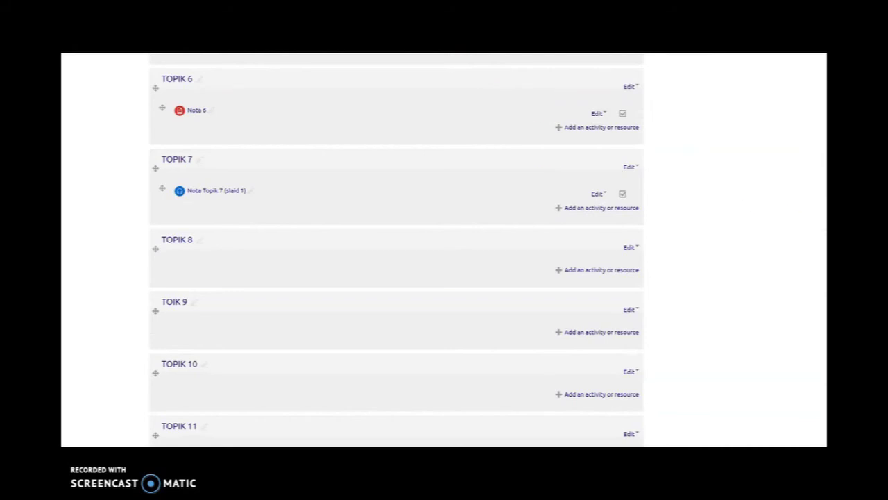
{"action": "scroll", "coordinate": [396, 250], "scroll_direction": "up", "scroll_amount": 1}
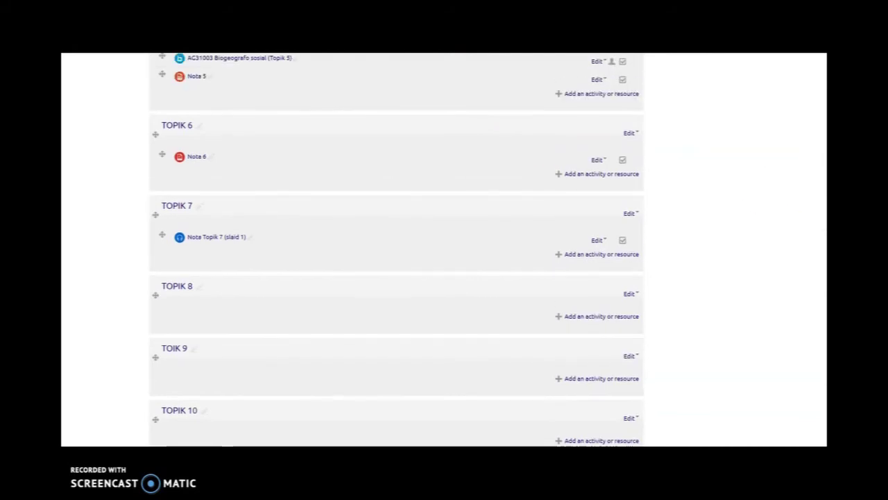
{"action": "left_click", "coordinate": [224, 238]}
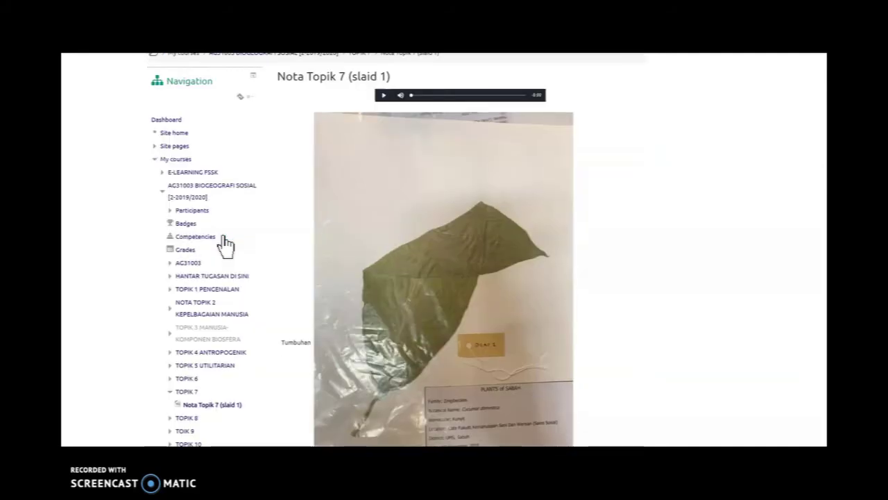